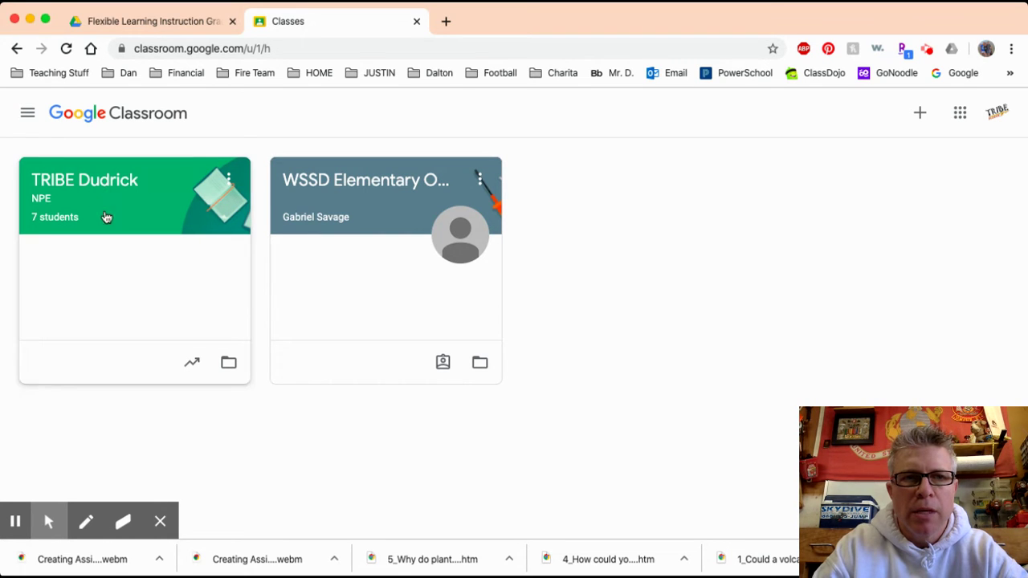
# Open the TRIBE Dudrick class and scroll through its People roster of teachers and students
pyautogui.click(100, 182)
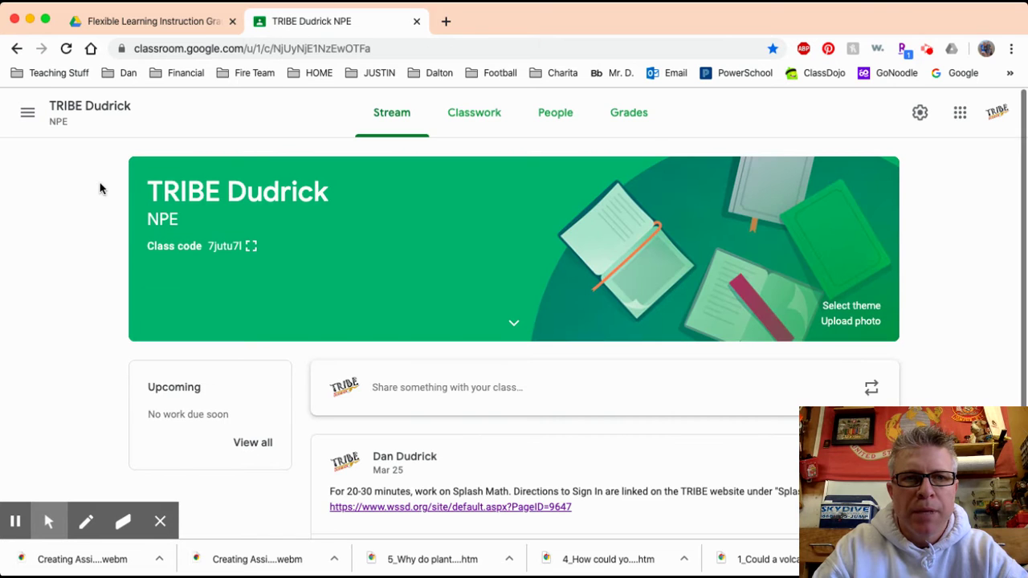
pyautogui.click(561, 116)
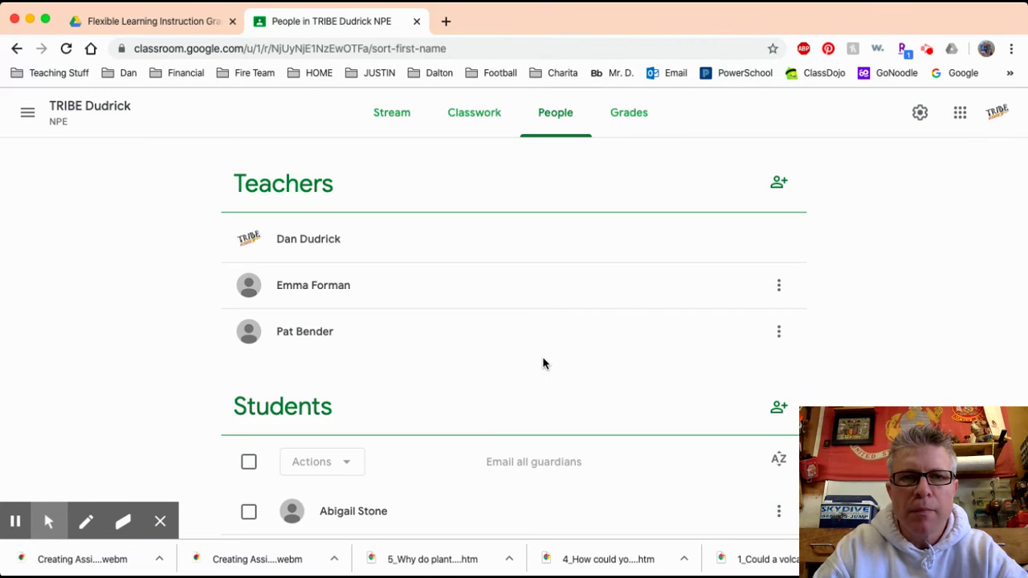
pyautogui.scroll(-1, 543, 364)
pyautogui.scroll(-2, 543, 364)
pyautogui.scroll(2, 543, 364)
pyautogui.scroll(2, 542, 364)
pyautogui.scroll(-4, 543, 363)
pyautogui.scroll(-4, 543, 364)
pyautogui.scroll(-2, 543, 363)
pyautogui.scroll(3, 542, 364)
pyautogui.scroll(6, 542, 363)
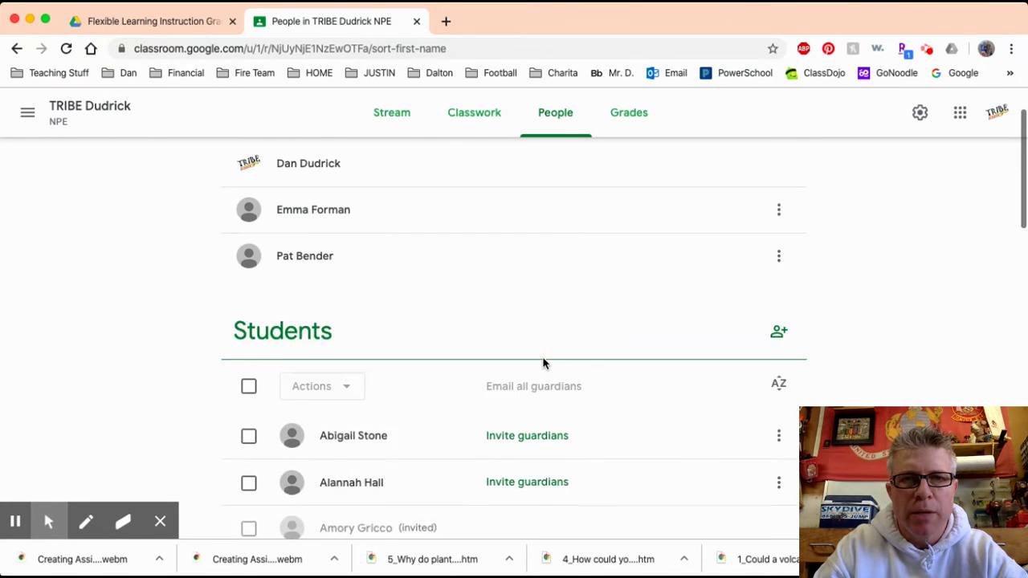
# Go back to the class Stream and scroll down the feed of posts
pyautogui.click(400, 120)
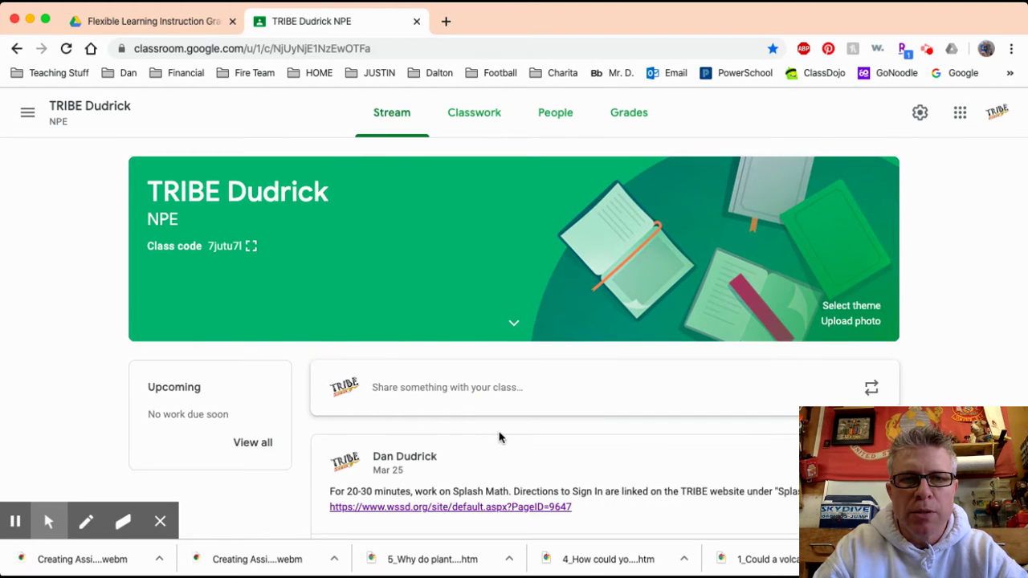
pyautogui.scroll(-2, 500, 436)
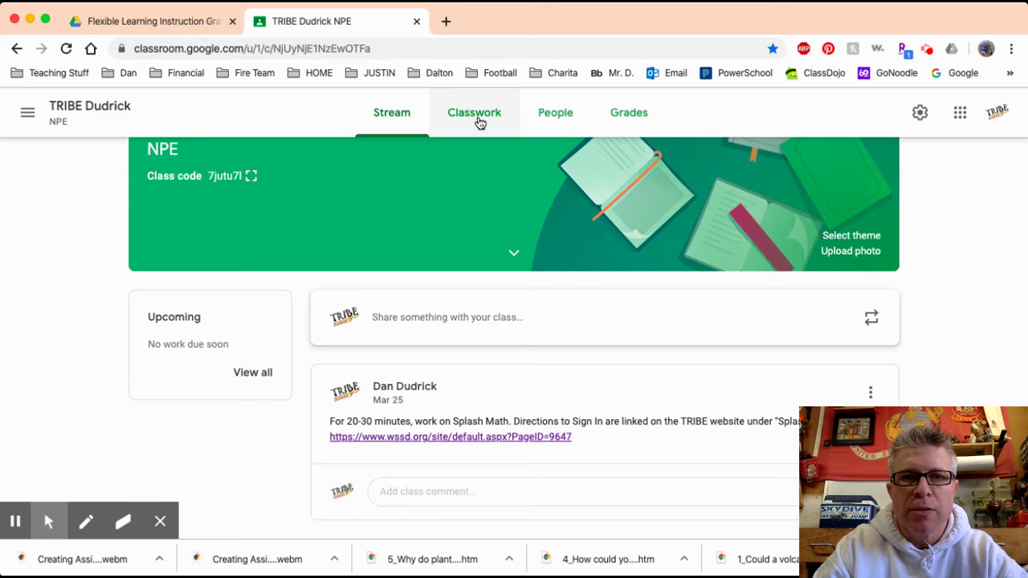
# Show the Classwork page listing the Day One through Day Four assignments
pyautogui.click(479, 122)
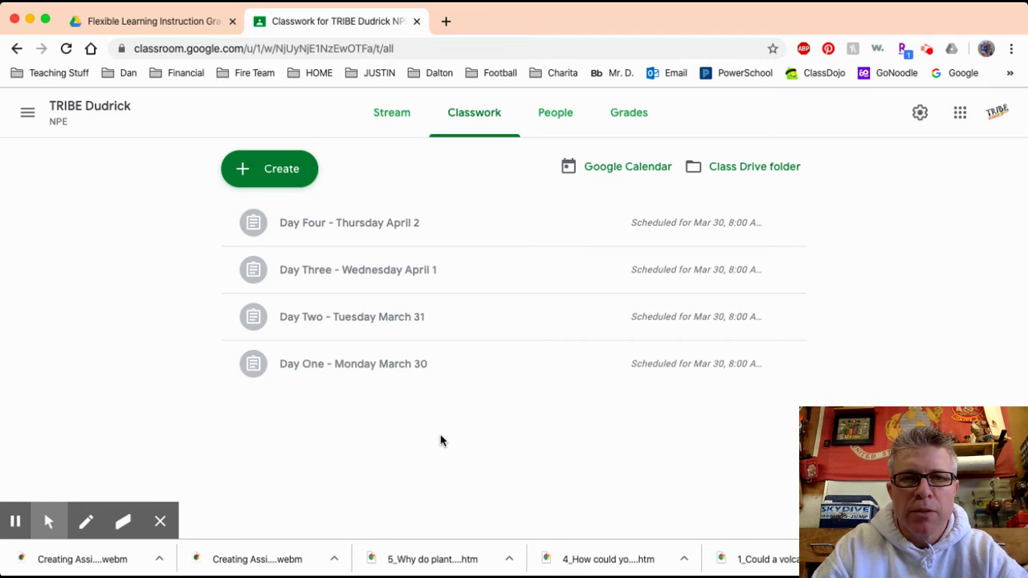
# Create a new assignment titled 'Day Five - Friday April 3'
pyautogui.click(280, 176)
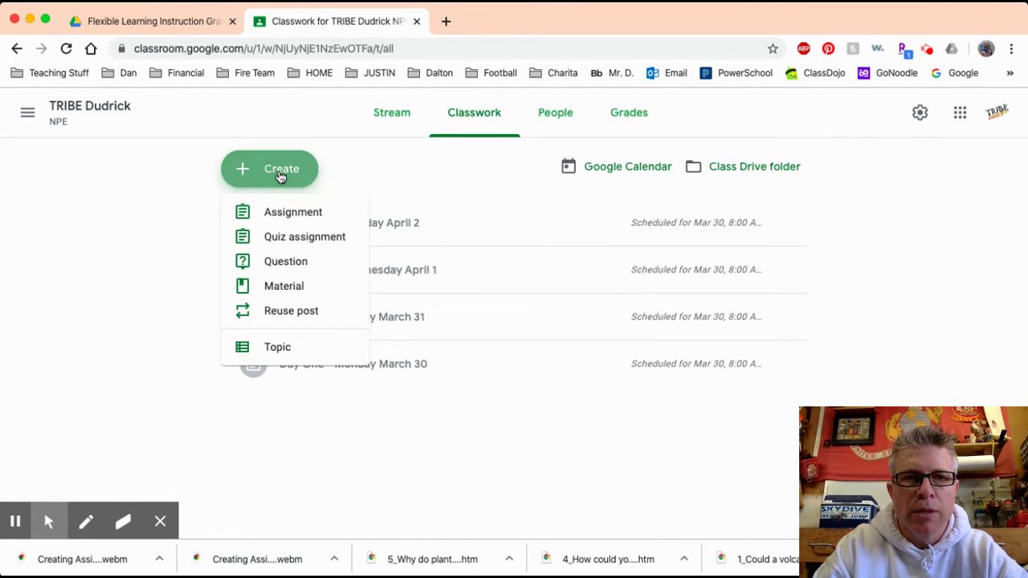
pyautogui.click(281, 215)
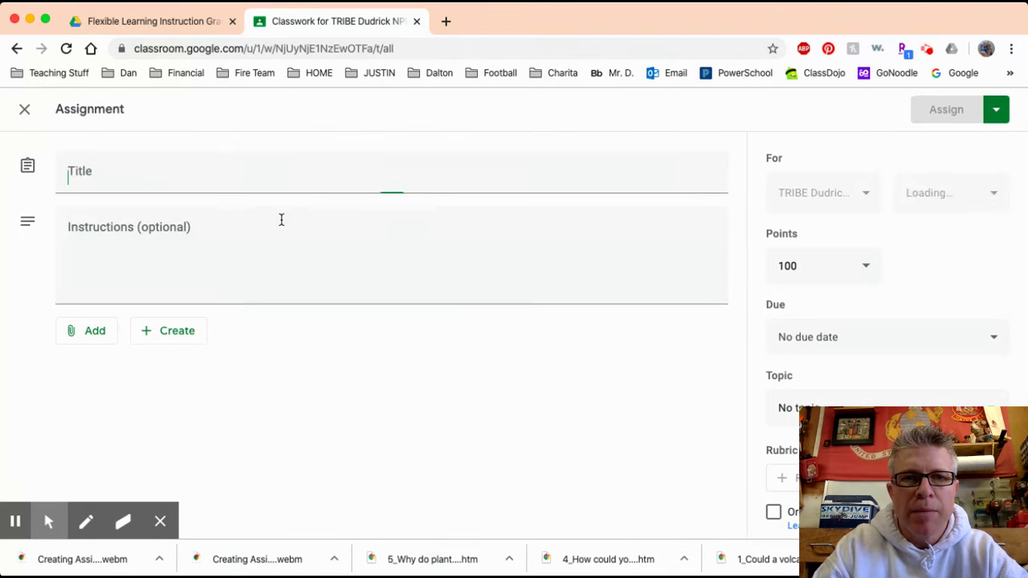
pyautogui.write('Day Five ')
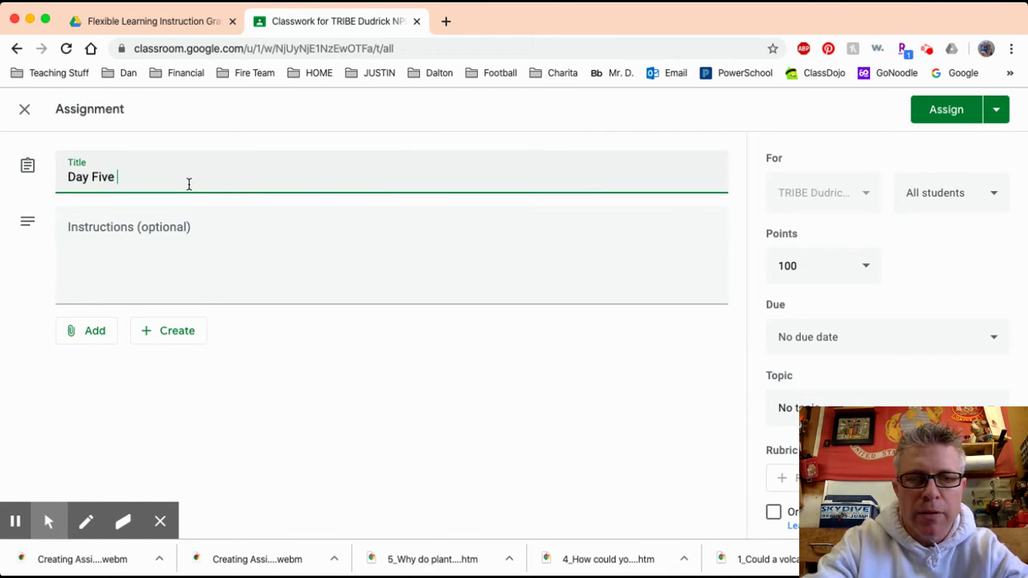
pyautogui.write('-')
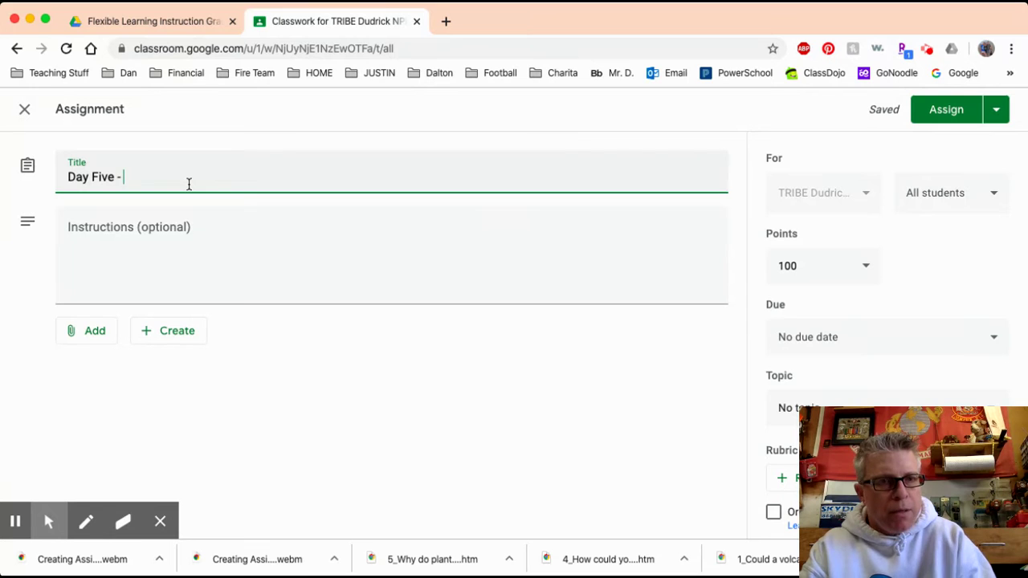
pyautogui.write('Fr')
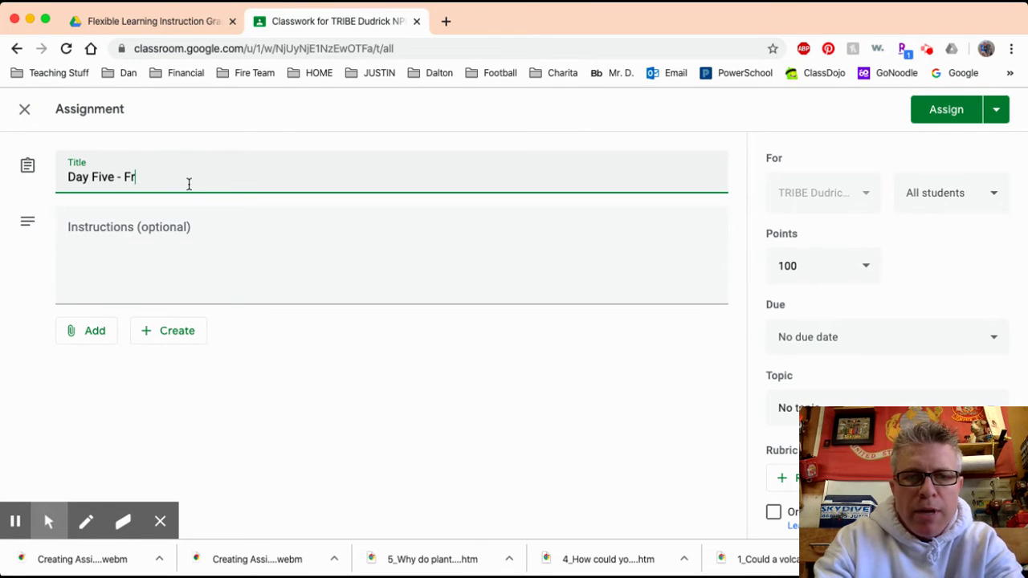
pyautogui.write('iday April 3')
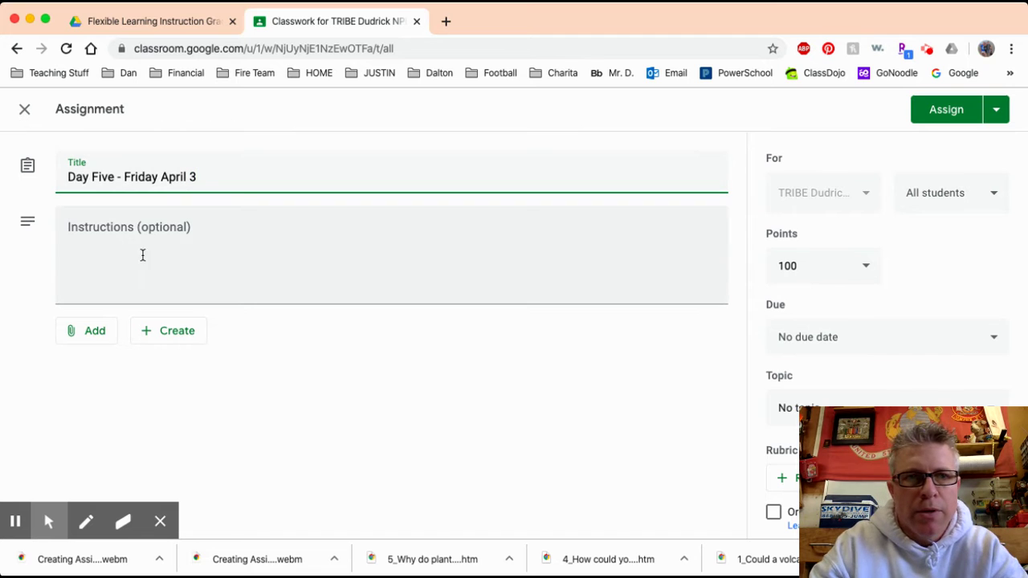
# Attach 'Do Now Day 5.pdf' from the shared Day 5 Drive folder as a copy per student
pyautogui.click(148, 236)
pyautogui.click(90, 339)
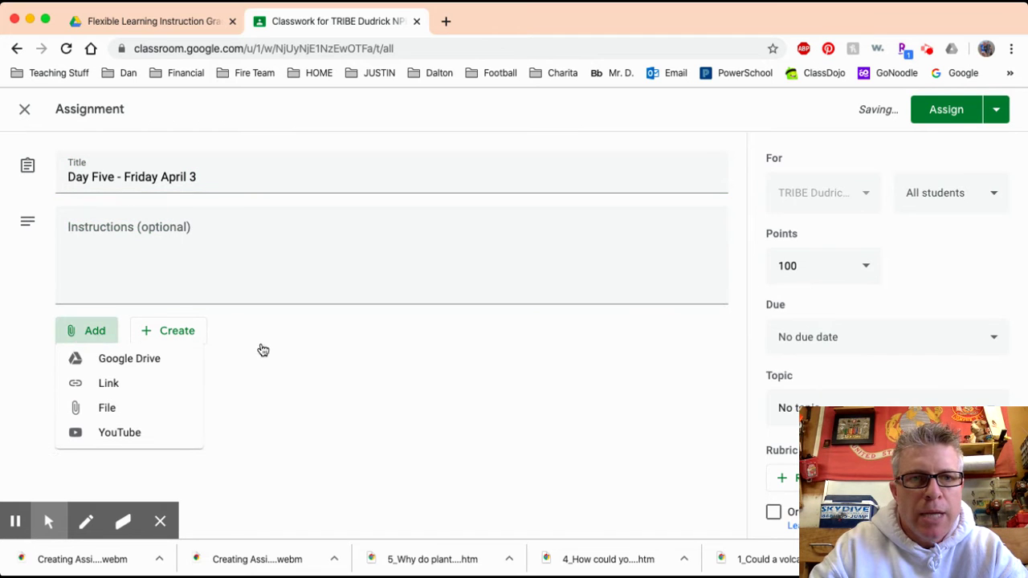
pyautogui.click(131, 366)
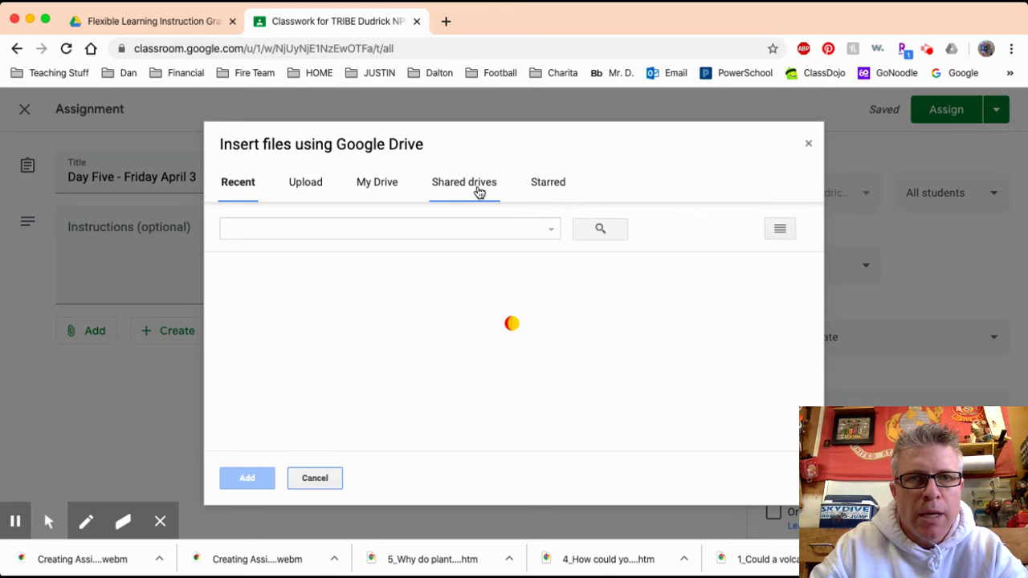
pyautogui.click(480, 192)
pyautogui.scroll(-5, 356, 379)
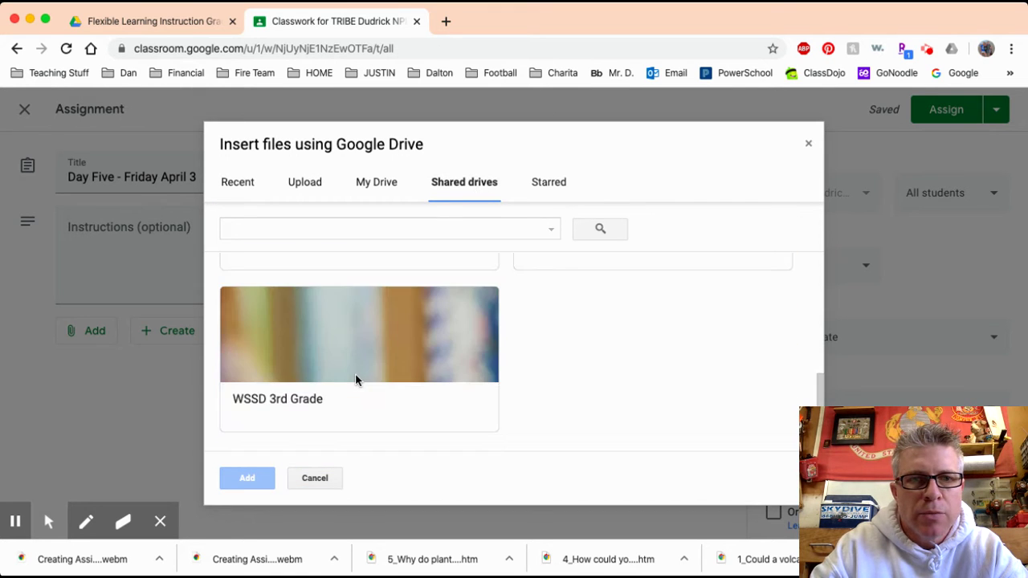
pyautogui.click(356, 379)
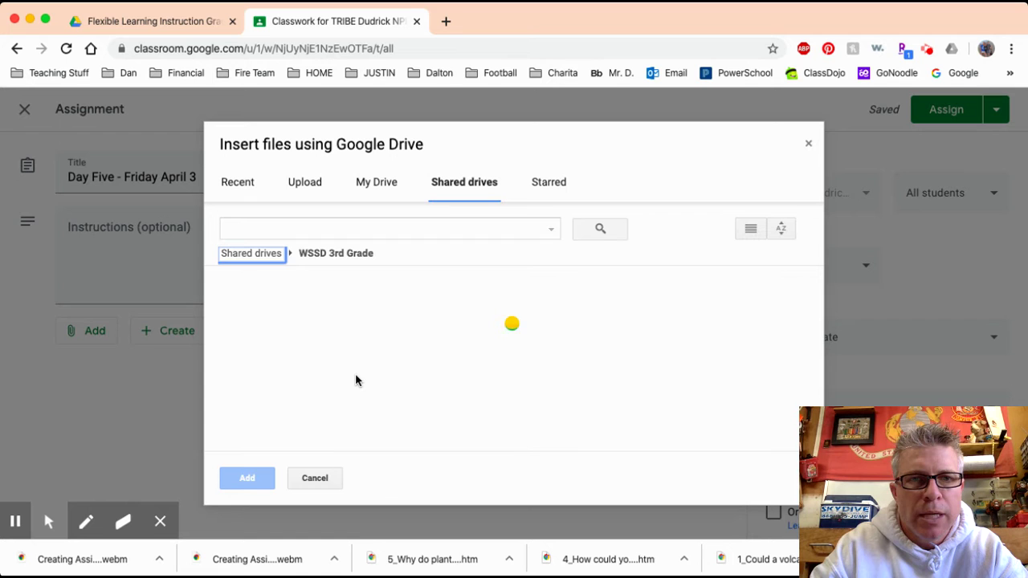
pyautogui.doubleClick(317, 338)
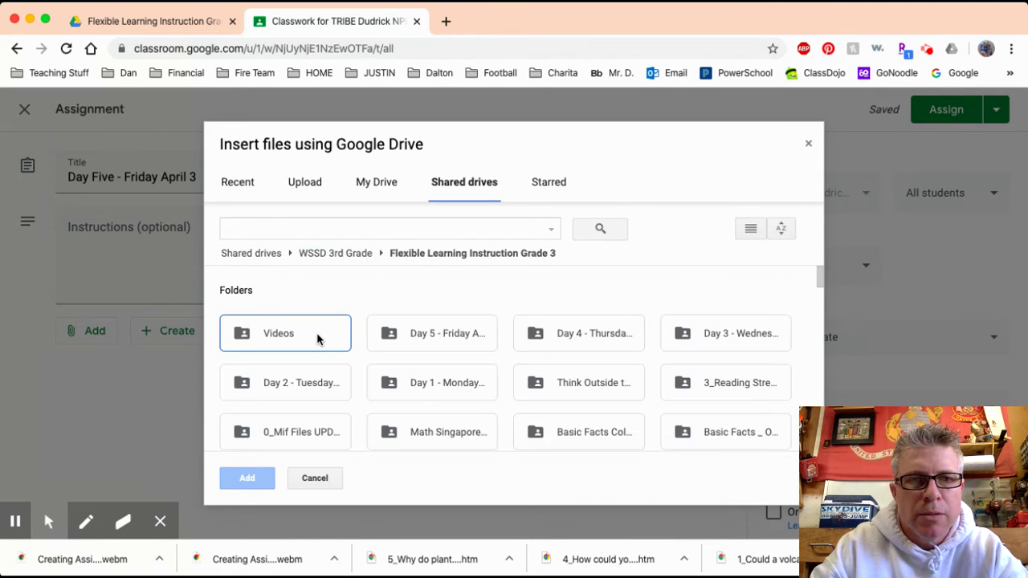
pyautogui.doubleClick(460, 344)
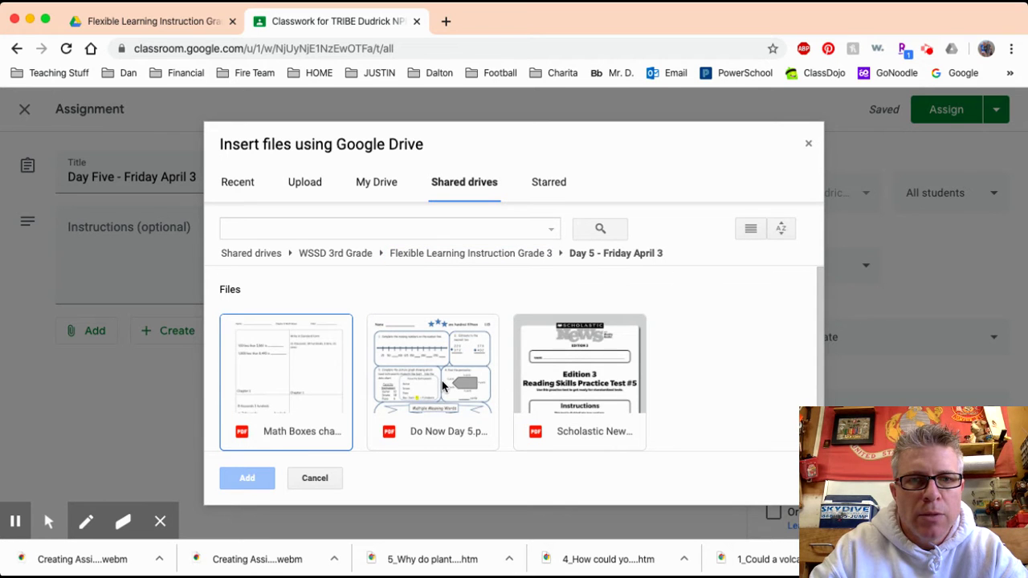
pyautogui.doubleClick(441, 386)
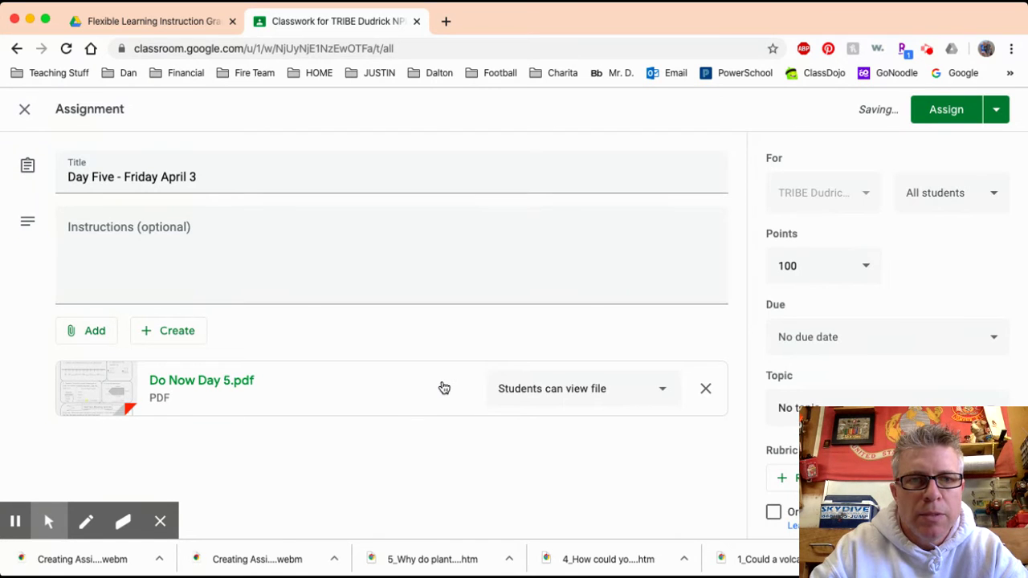
pyautogui.click(661, 393)
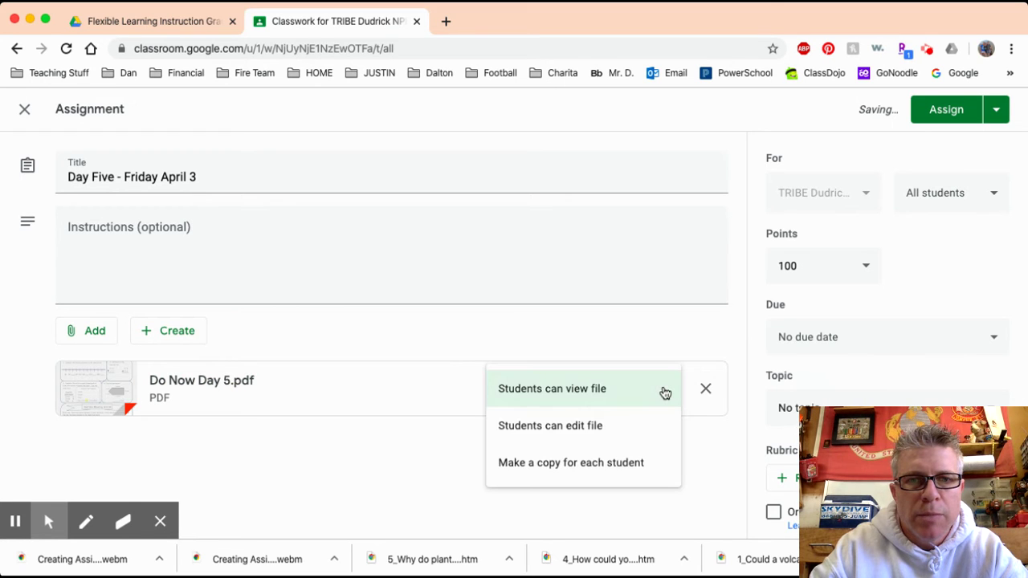
pyautogui.click(631, 464)
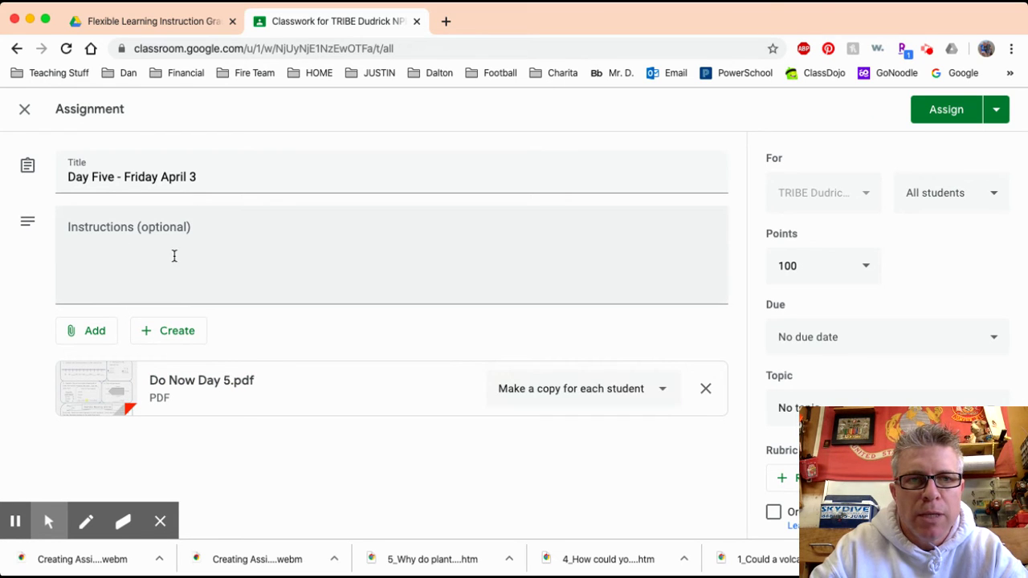
# Attach 'Math Boxes chapter 6.pdf' from the Day 5 Drive folder, one copy per student
pyautogui.click(96, 335)
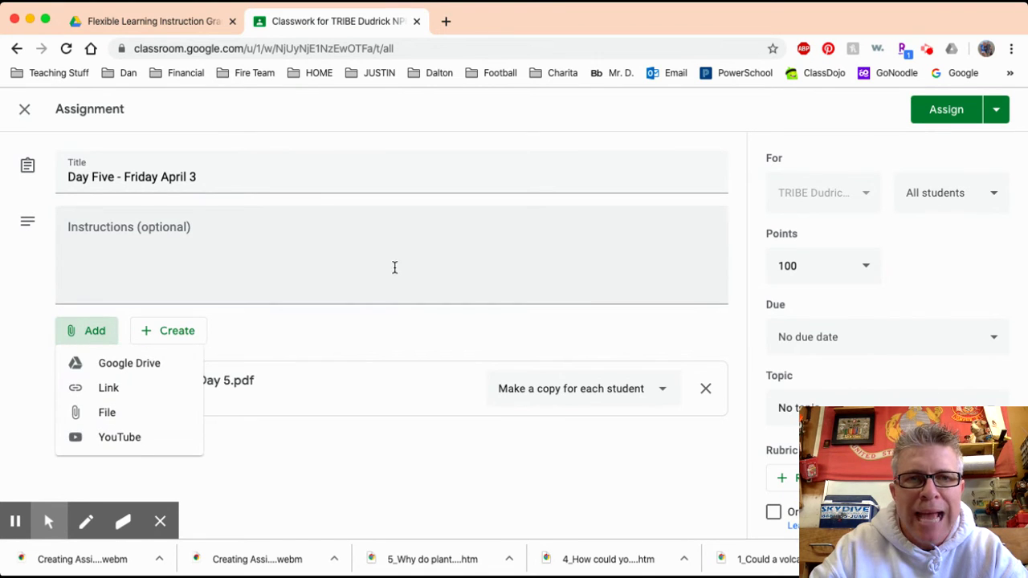
pyautogui.click(156, 366)
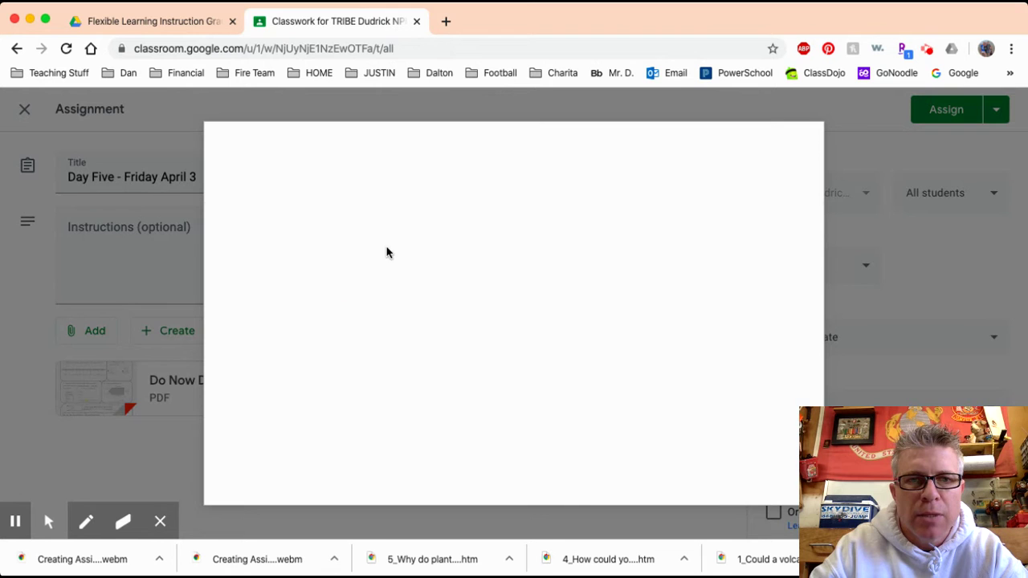
pyautogui.click(440, 190)
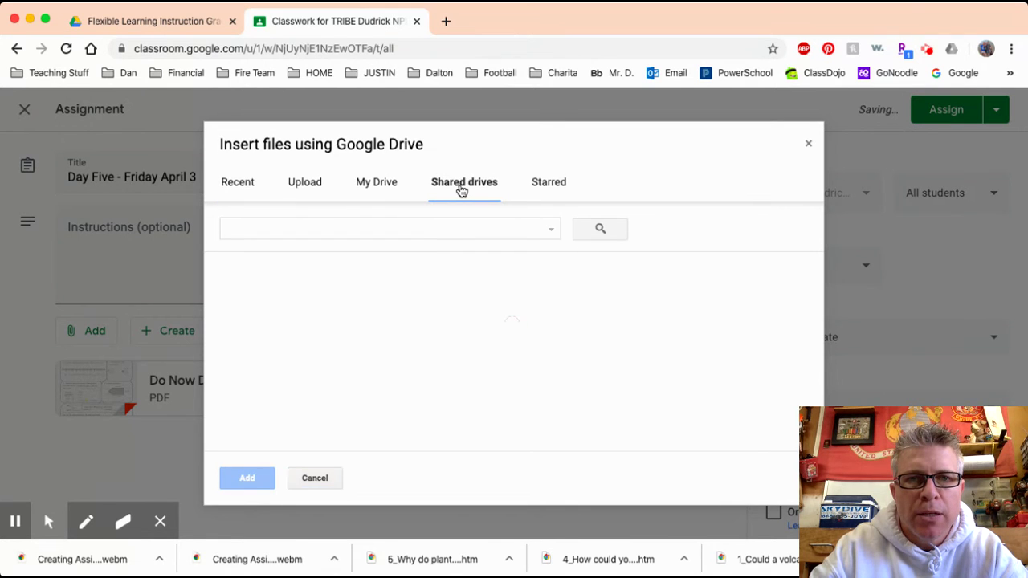
pyautogui.scroll(-5, 340, 335)
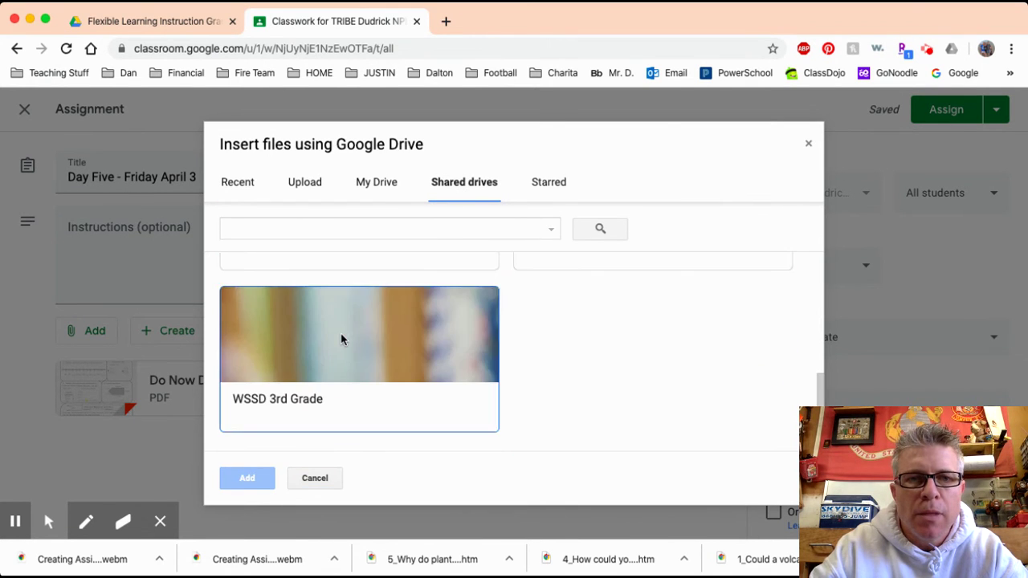
pyautogui.click(340, 337)
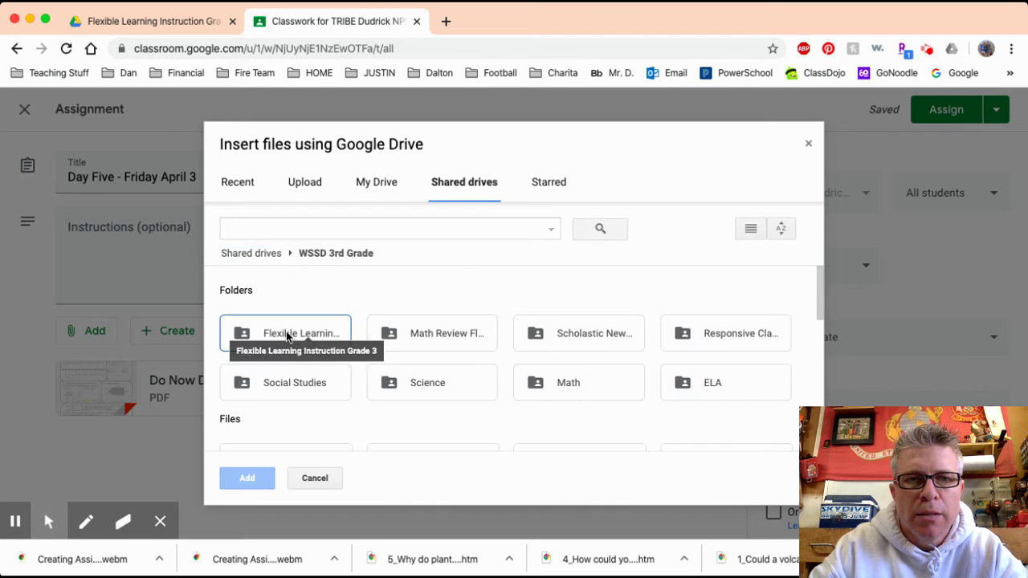
pyautogui.doubleClick(286, 335)
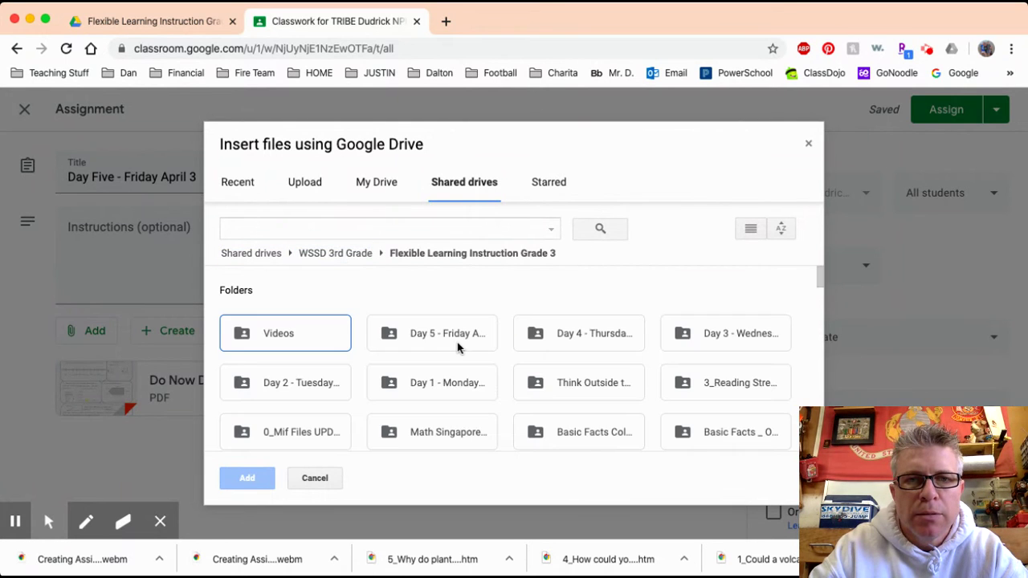
pyautogui.doubleClick(436, 341)
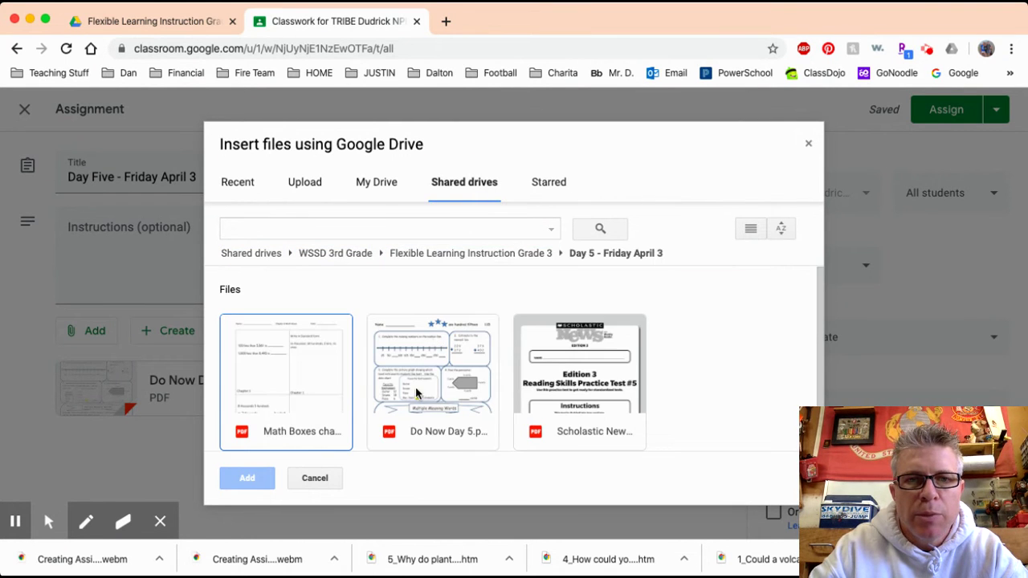
pyautogui.doubleClick(299, 393)
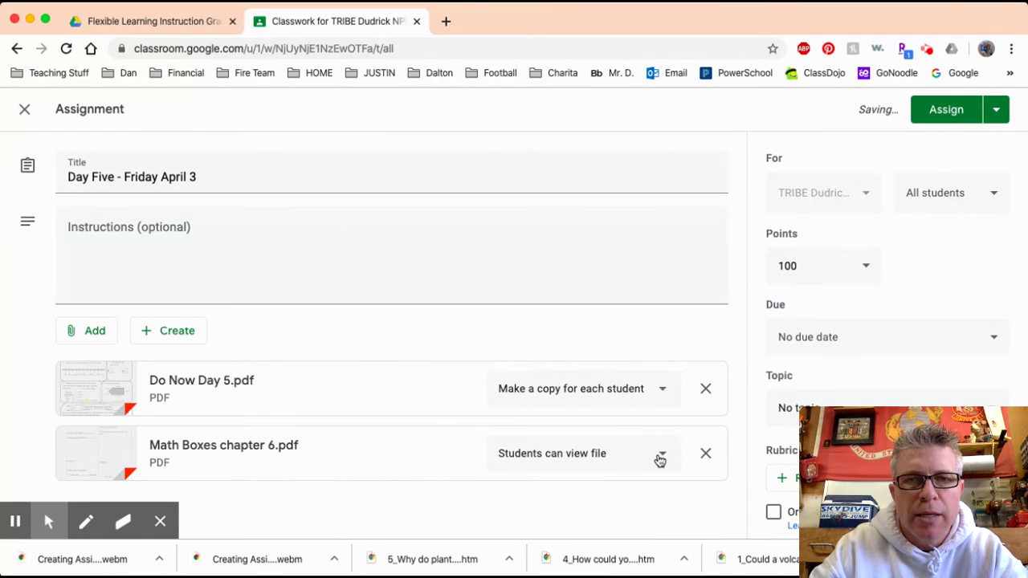
pyautogui.click(661, 456)
pyautogui.click(619, 496)
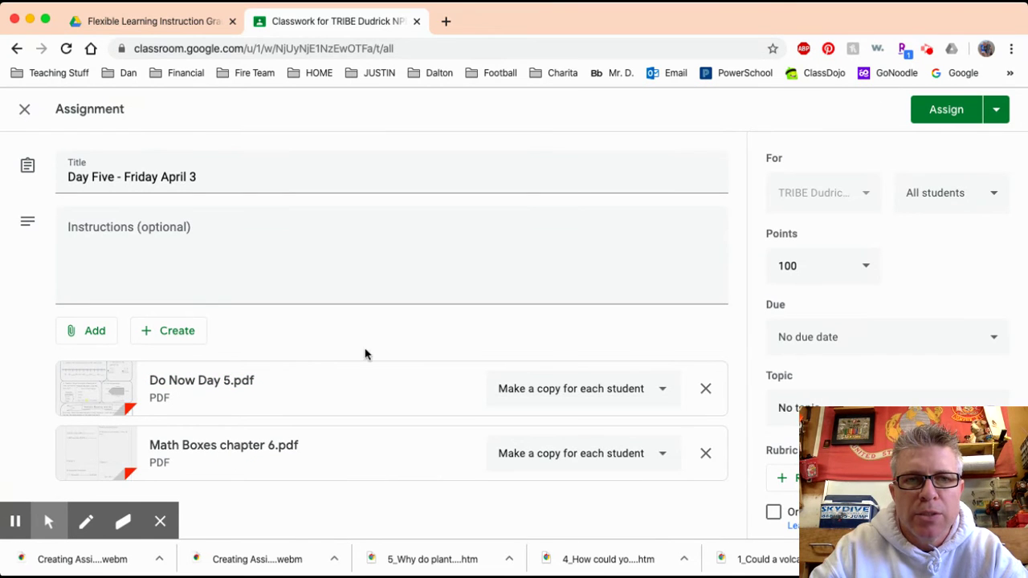
# Browse the Drive picker to WSSD 3rd Grade > Flexible Learning Instruction Grade 3 > Day 5
pyautogui.click(93, 336)
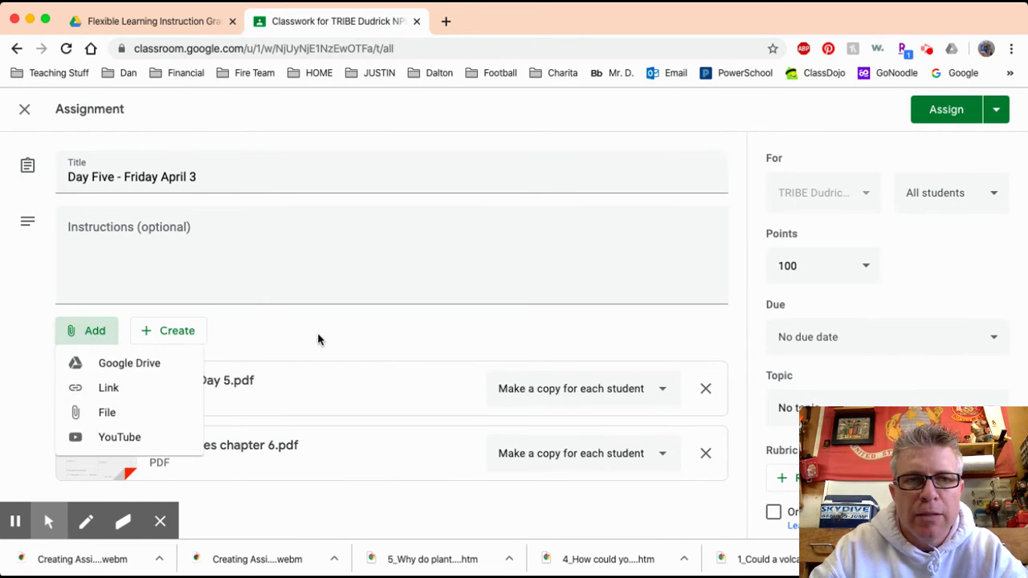
pyautogui.click(137, 366)
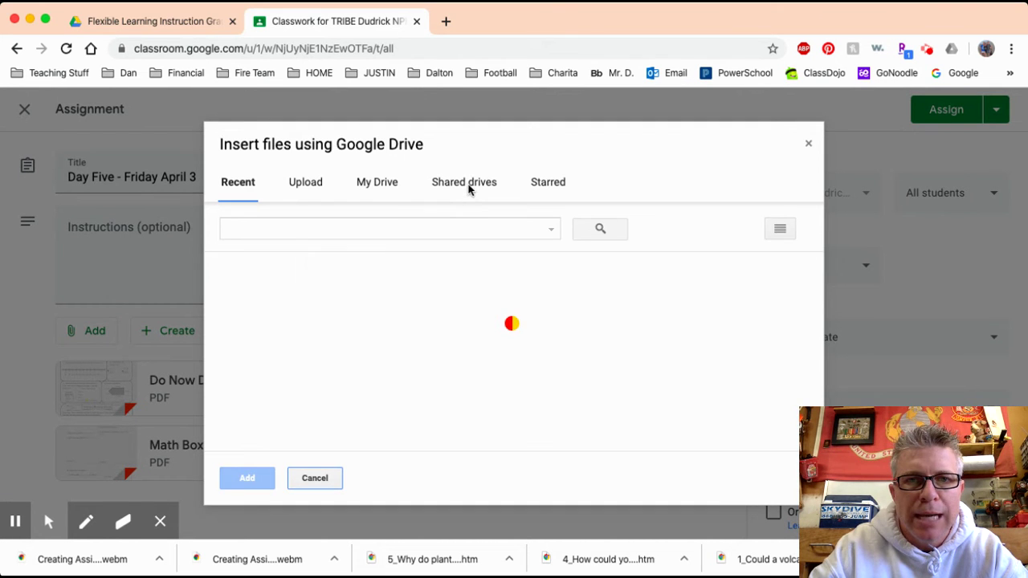
pyautogui.click(469, 193)
pyautogui.scroll(-5, 416, 313)
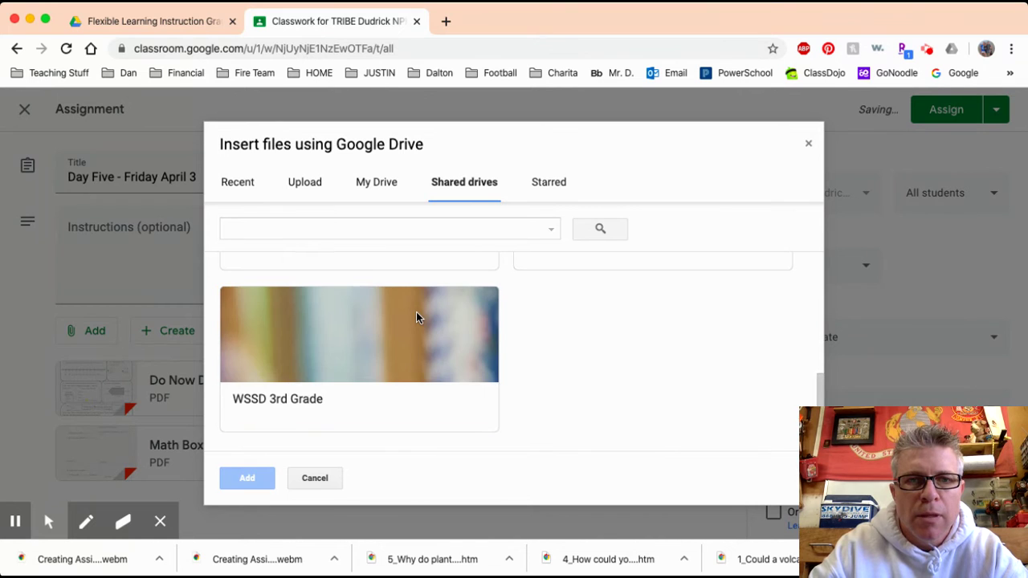
pyautogui.doubleClick(416, 313)
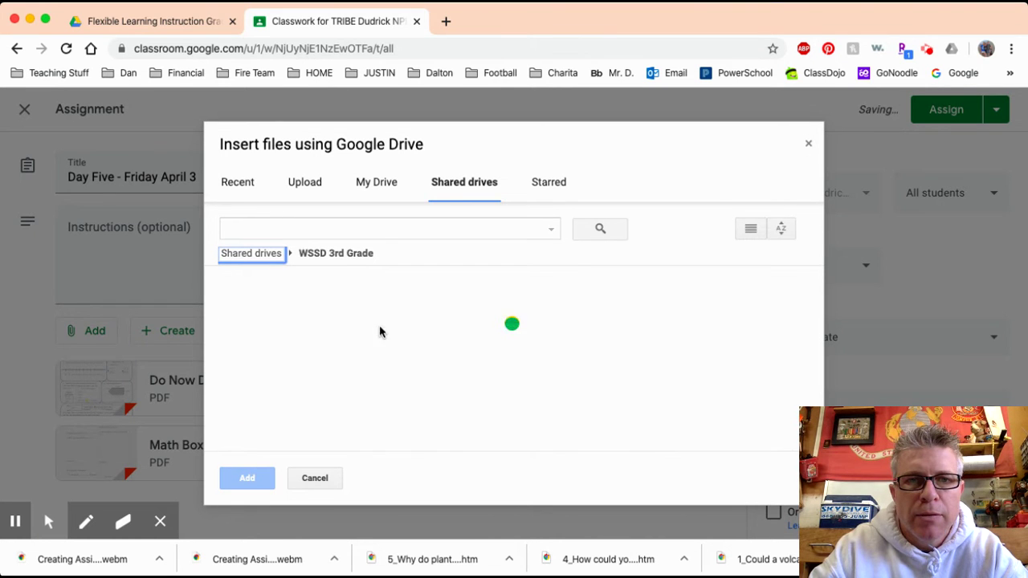
pyautogui.doubleClick(298, 331)
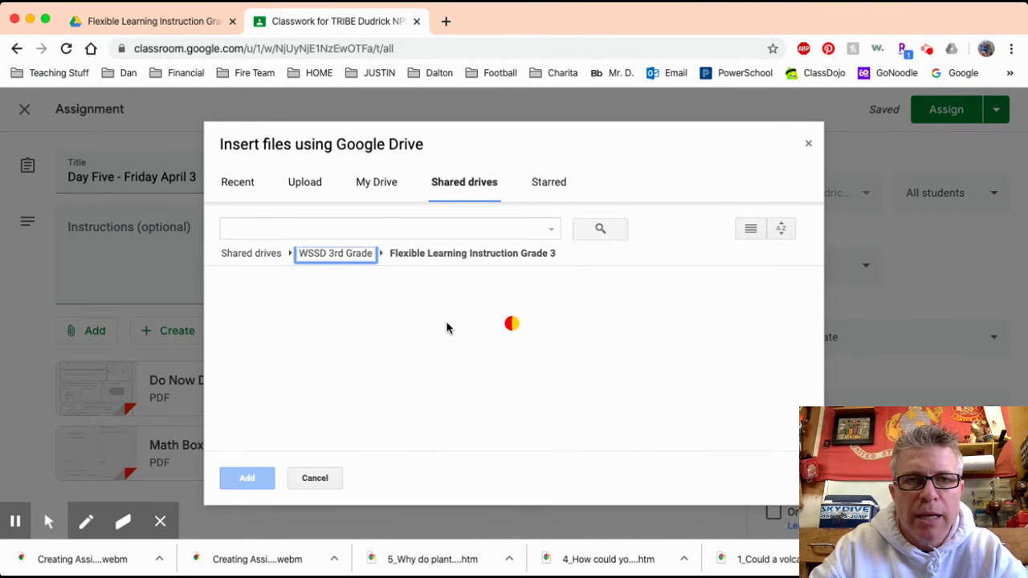
pyautogui.doubleClick(432, 337)
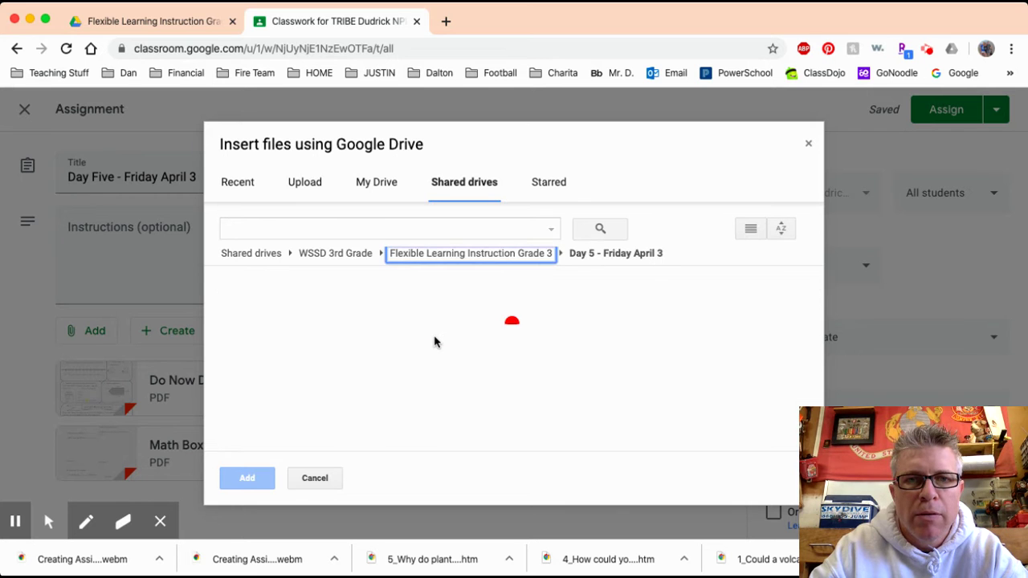
# Attach 'Scholastic News Practice Test 05.pdf' as a separate copy for each student
pyautogui.doubleClick(578, 399)
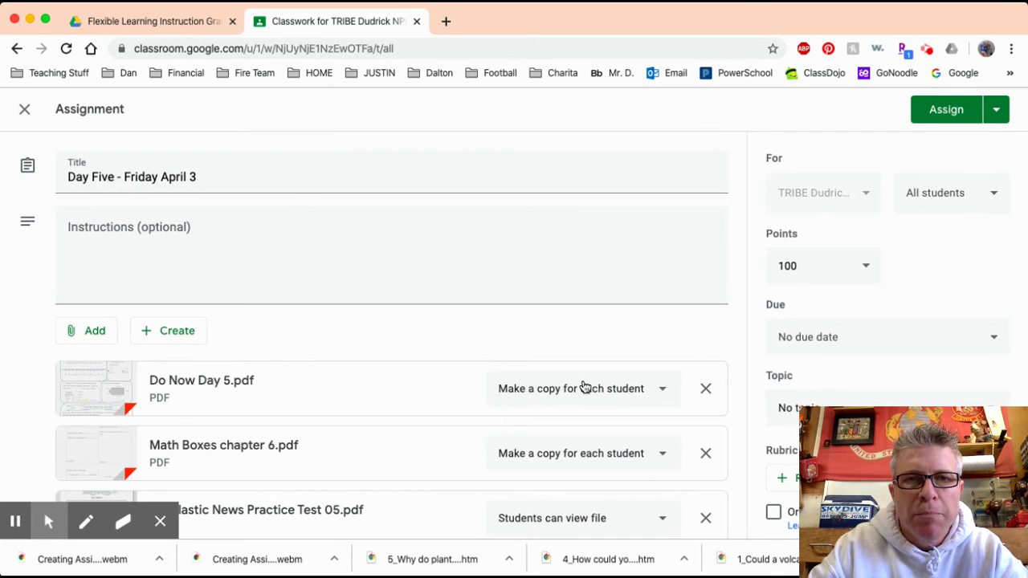
pyautogui.click(663, 517)
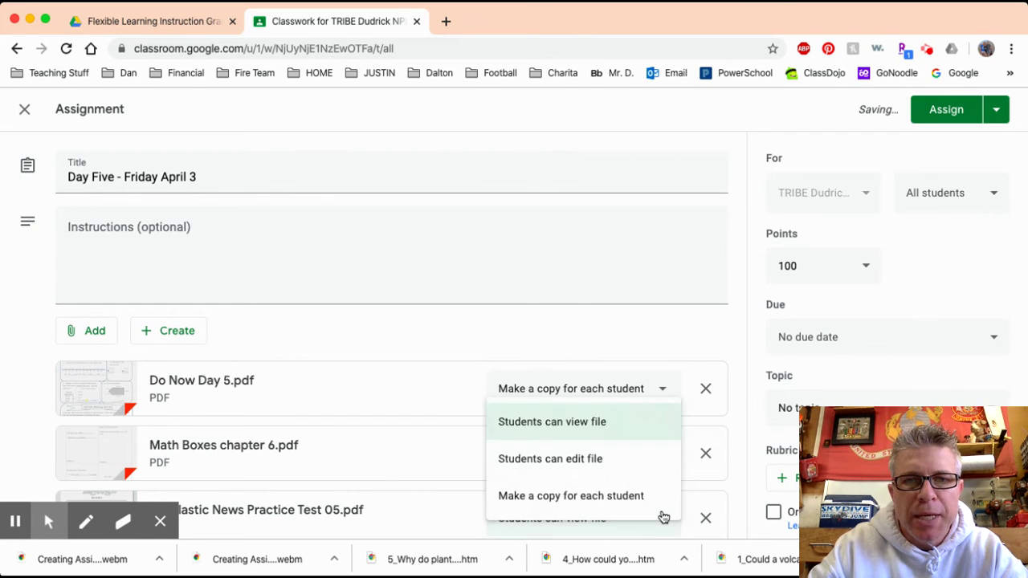
pyautogui.click(633, 496)
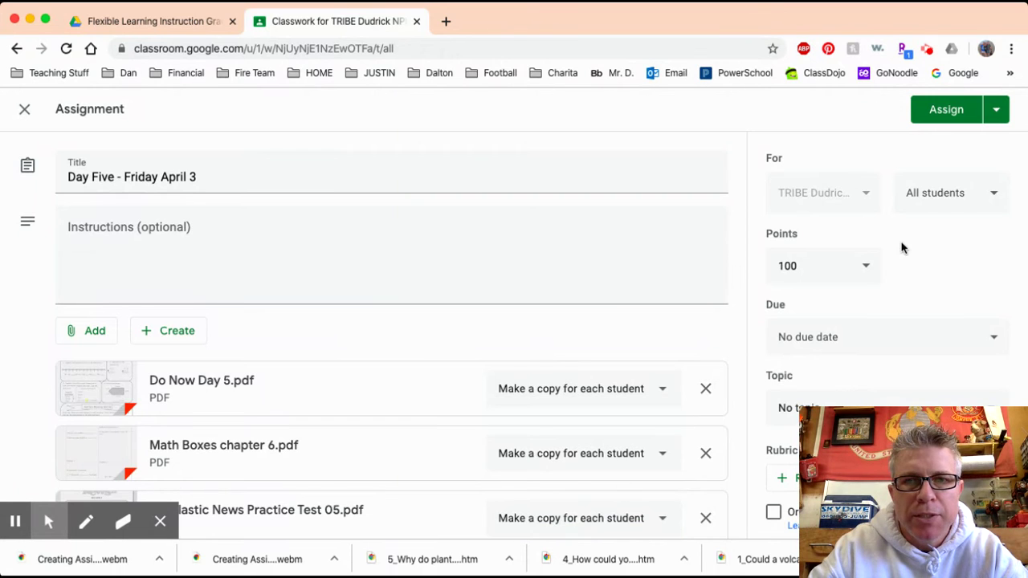
# Make the assignment ungraded and start instructions: 'After completing the assignments below, check out a video and activities about'
pyautogui.click(865, 266)
pyautogui.click(789, 304)
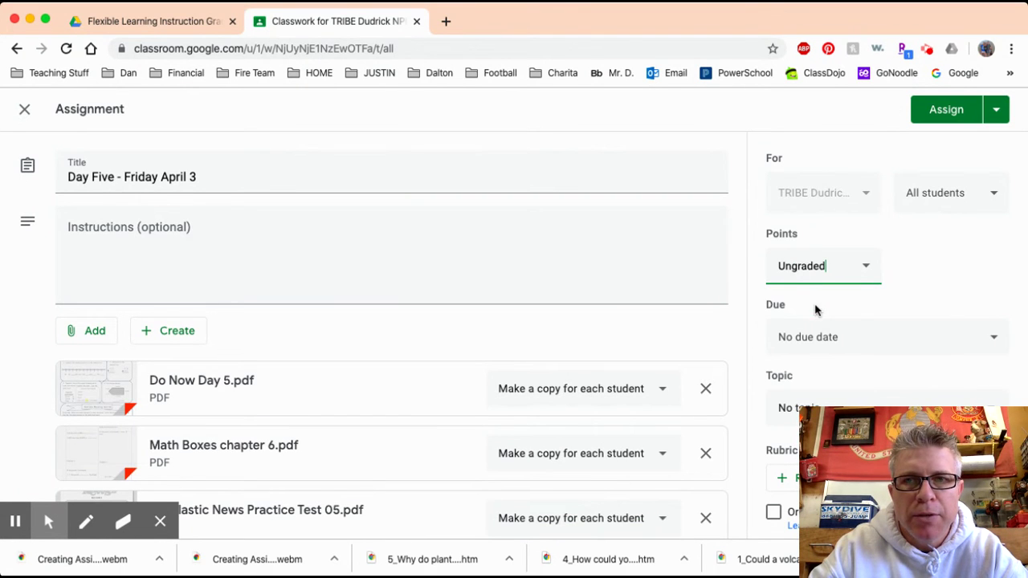
pyautogui.click(175, 233)
pyautogui.write('After')
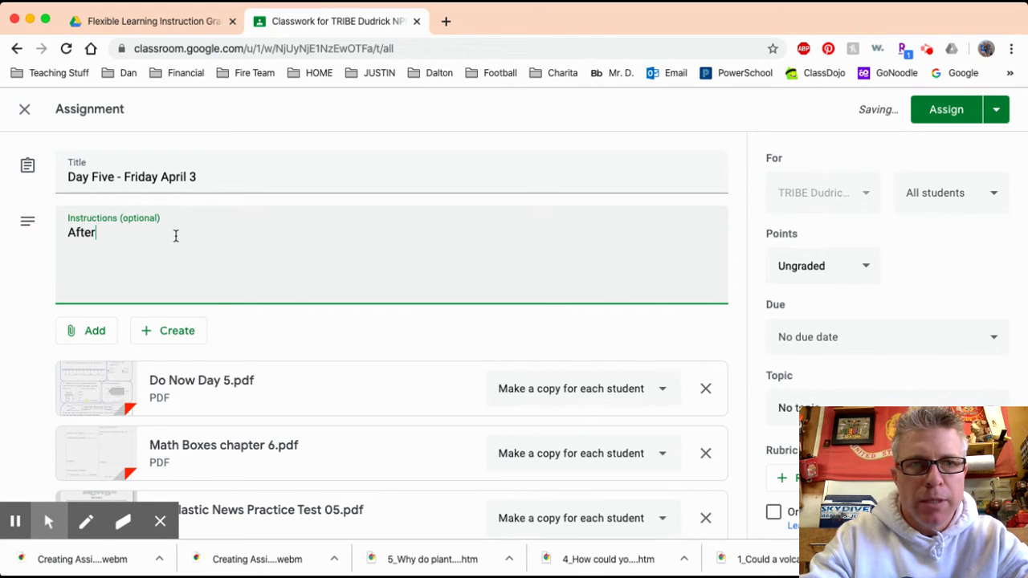
pyautogui.write(' completing')
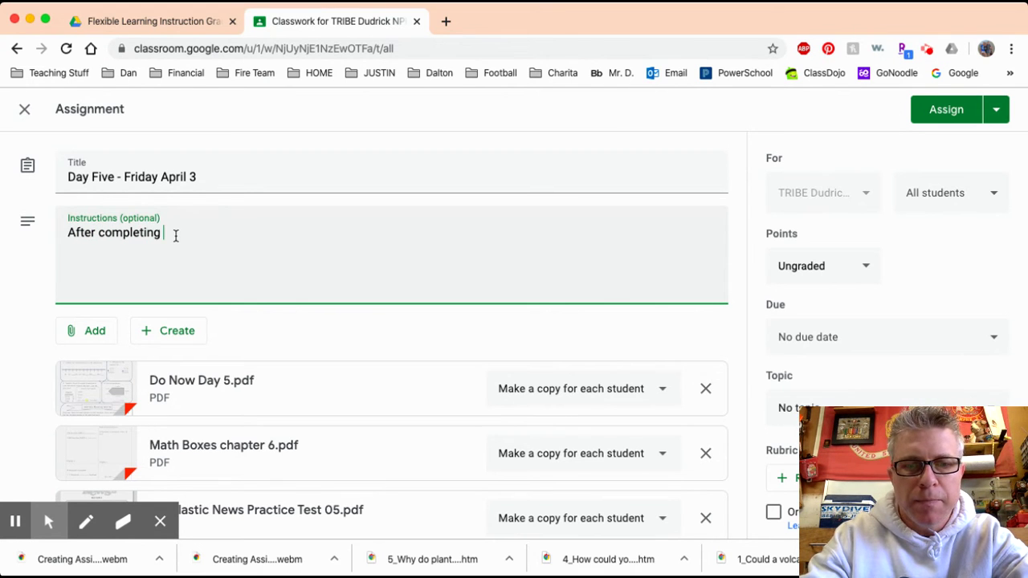
pyautogui.write(' the assi')
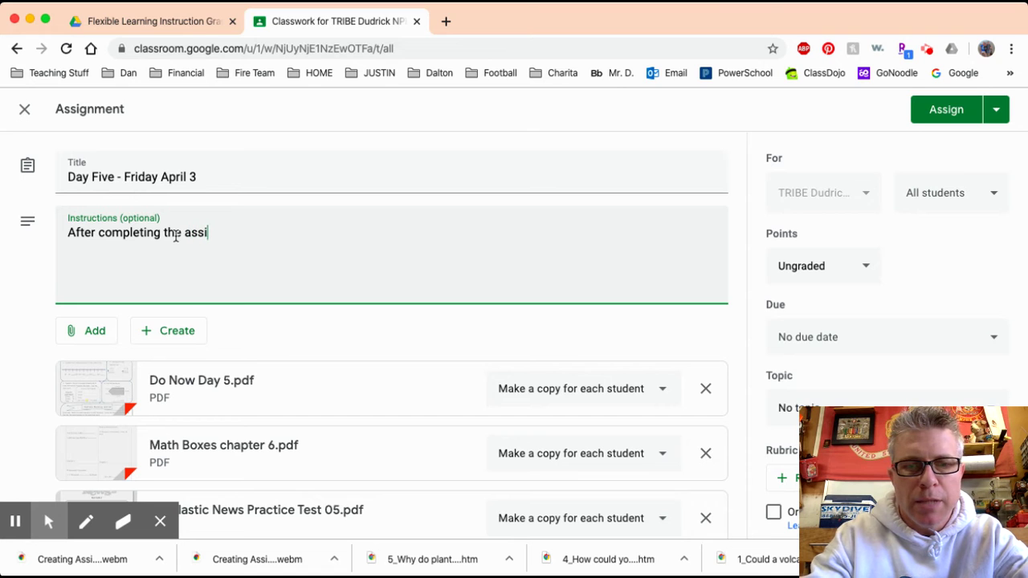
pyautogui.write('gnments below, check out a video and activities about')
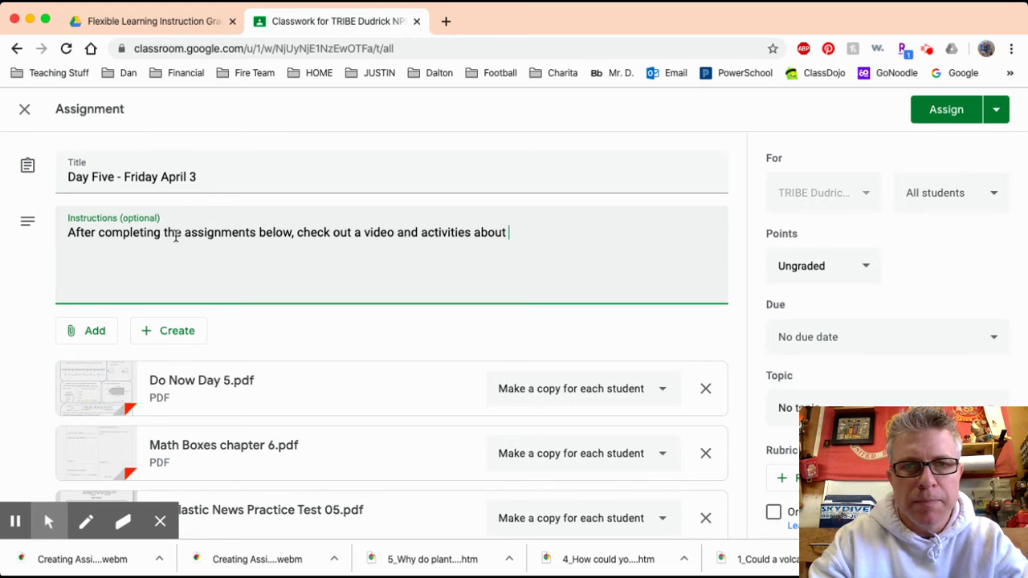
# From the Drive calendar PDF, open the Day 5 'Why do plants grow flowers?' lesson and select its URL
pyautogui.click(154, 22)
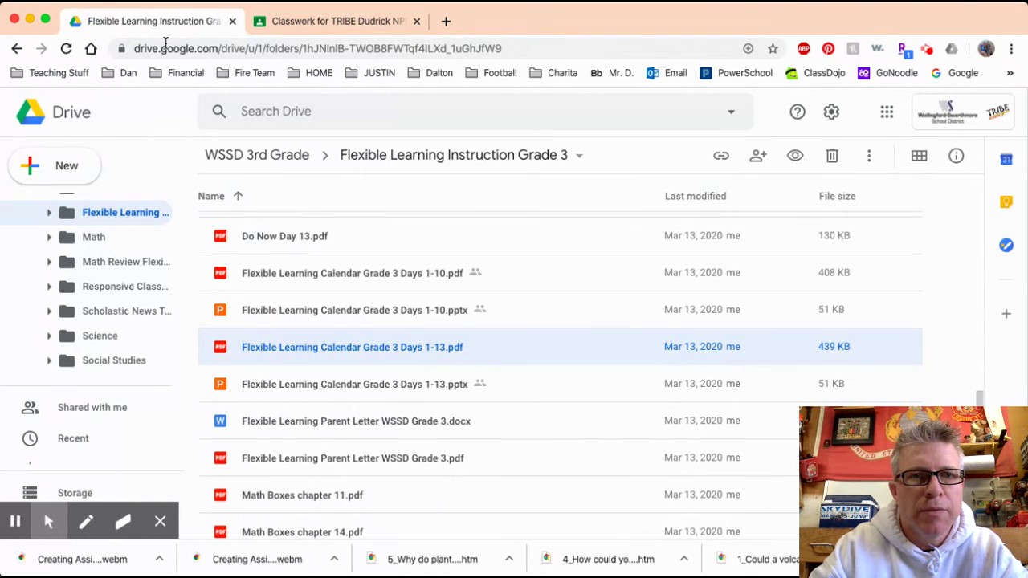
pyautogui.doubleClick(310, 348)
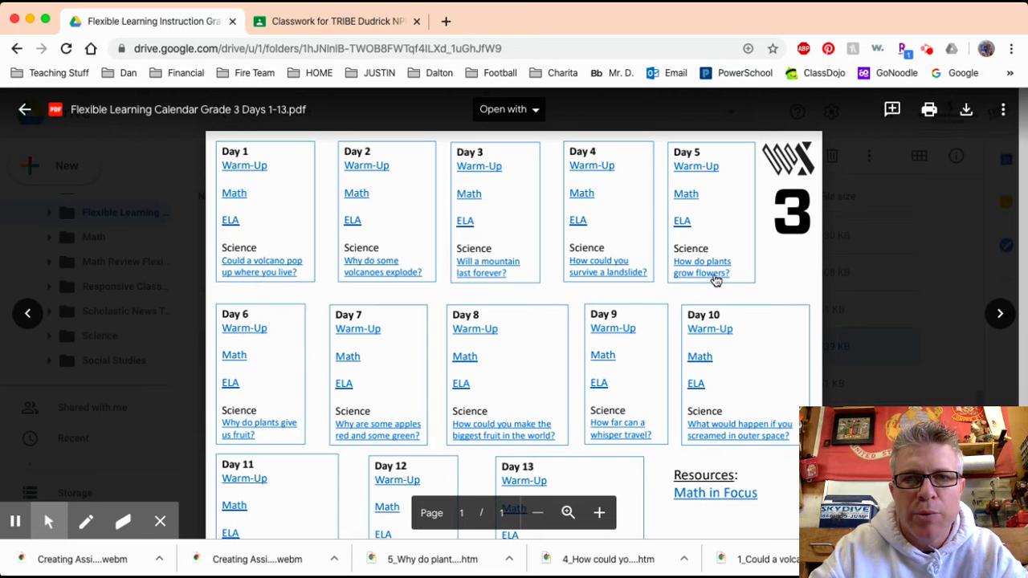
pyautogui.click(714, 273)
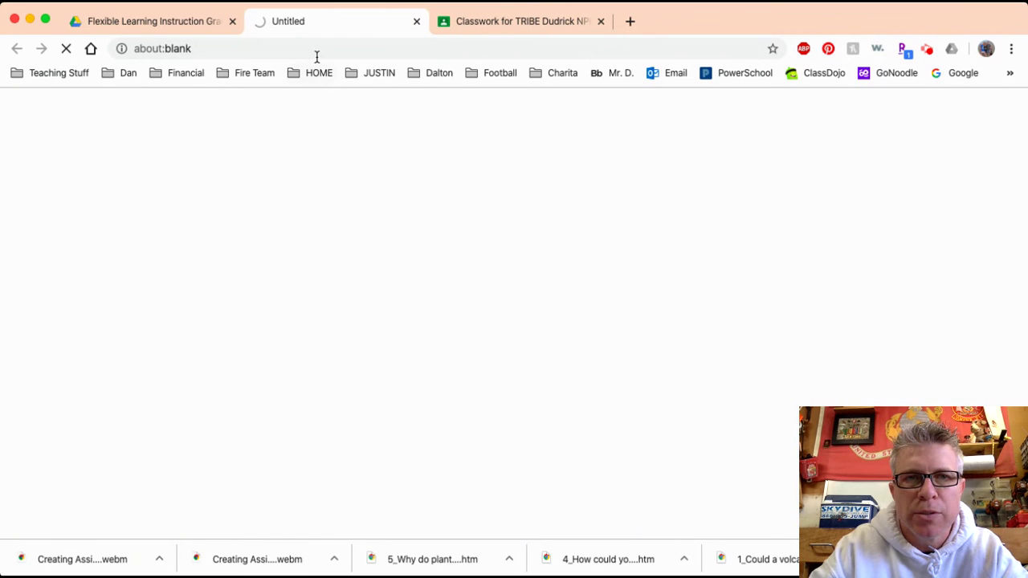
pyautogui.click(312, 49)
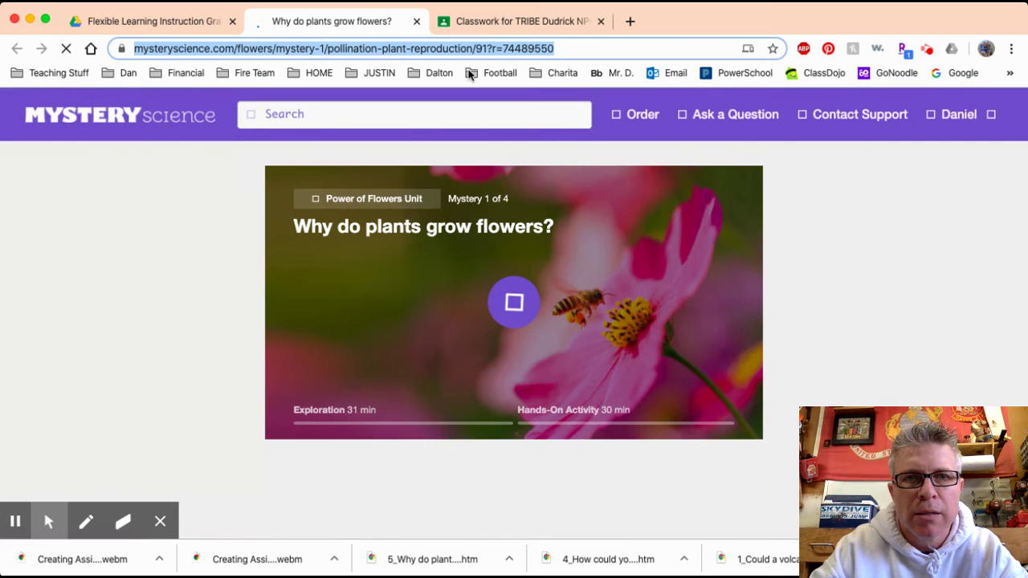
# End the instructions with 'flowers:' and the pasted Mystery Science link on its own line
pyautogui.click(519, 24)
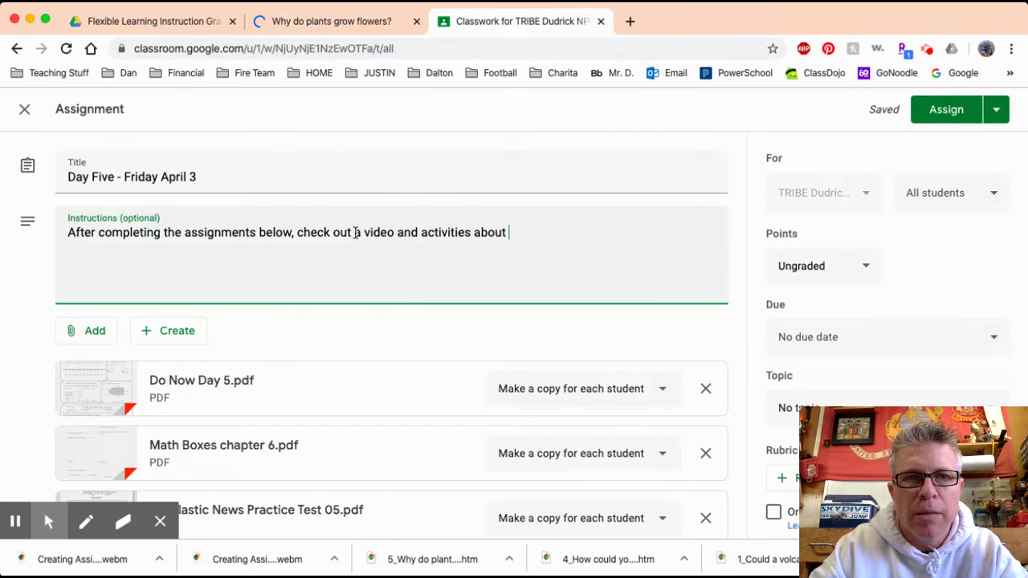
pyautogui.write('flowers:')
pyautogui.press('Return')
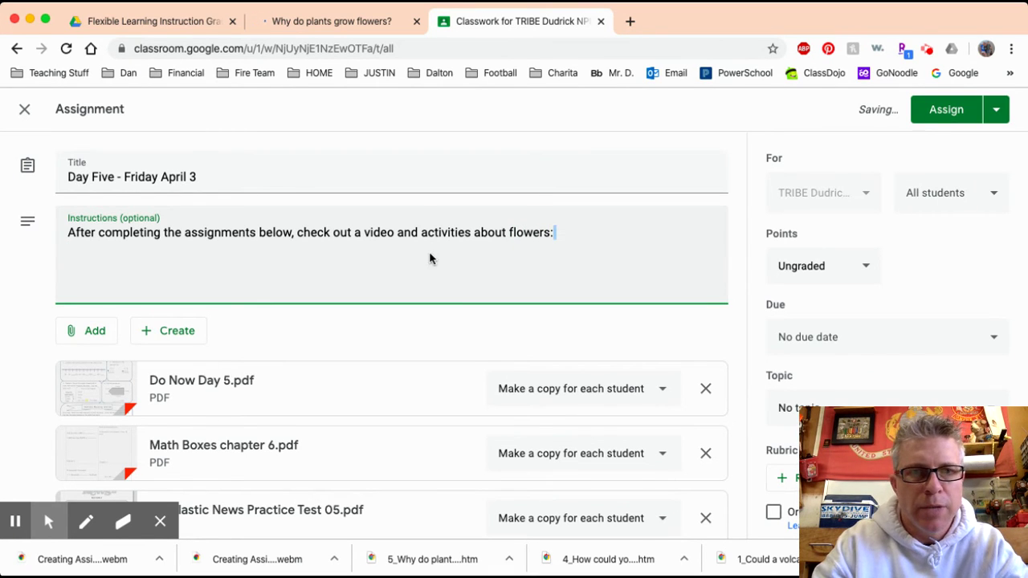
pyautogui.hotkey('ctrl', 'v')
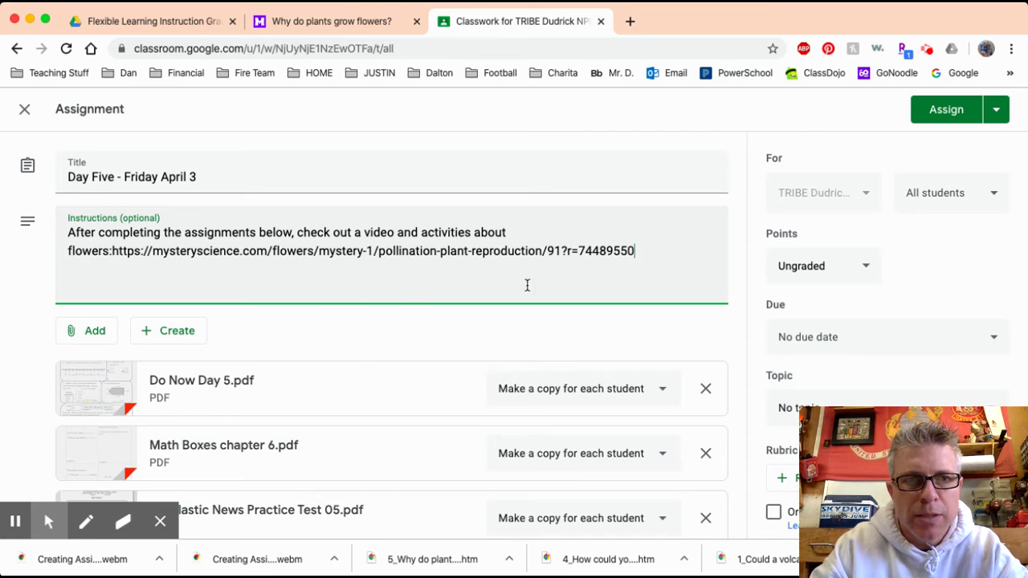
pyautogui.scroll(-1, 390, 399)
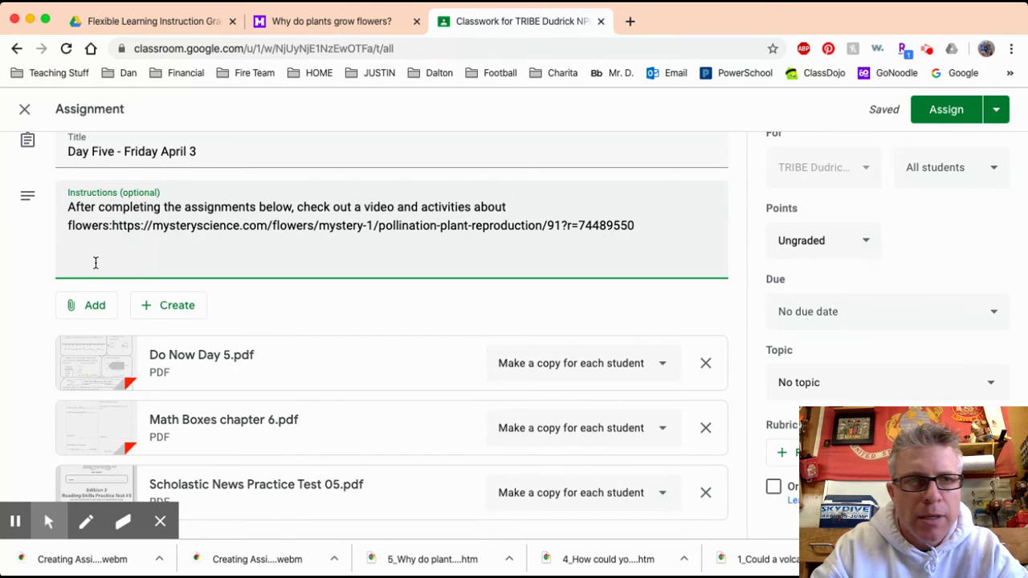
pyautogui.click(113, 226)
pyautogui.press('Return')
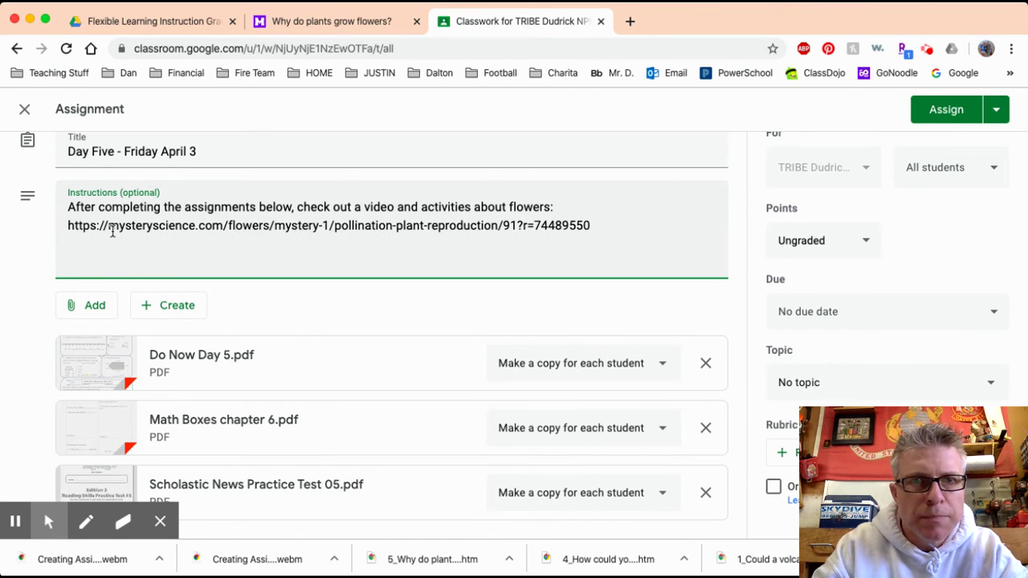
# Schedule Day Five - Friday April 3 to post on Mar 30, 2020 at 8:00 AM
pyautogui.click(997, 109)
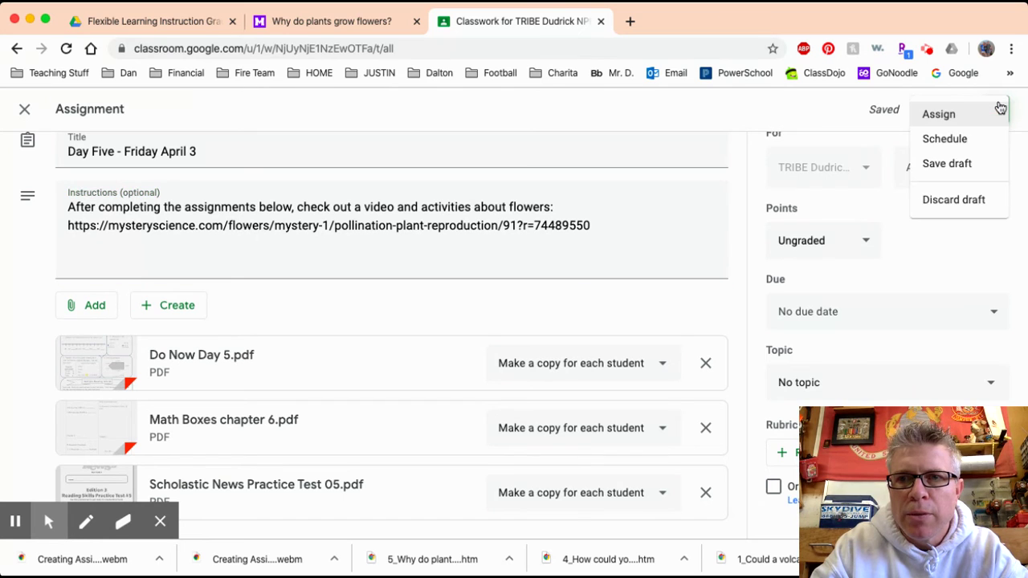
pyautogui.click(944, 139)
pyautogui.click(556, 286)
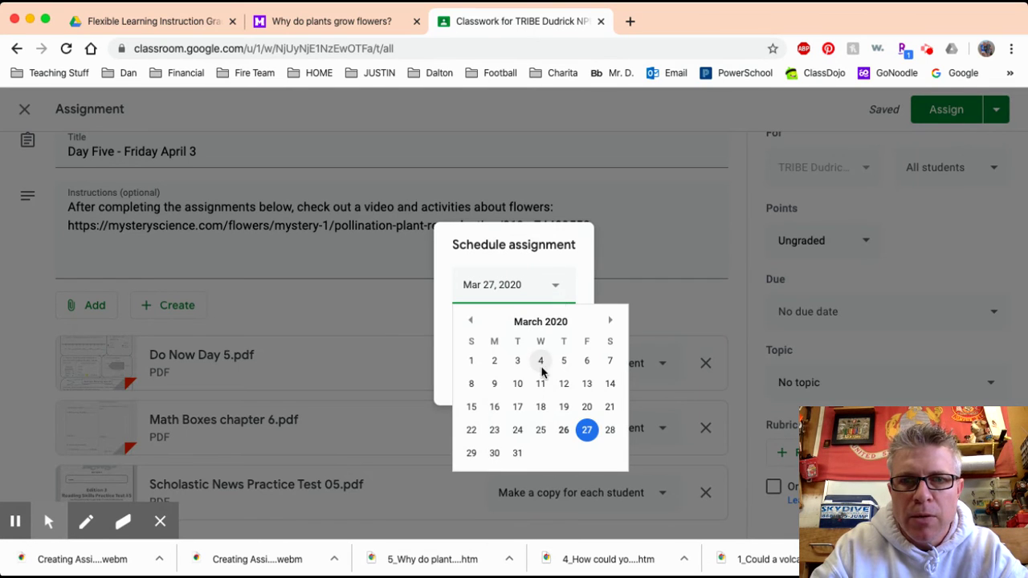
pyautogui.click(494, 453)
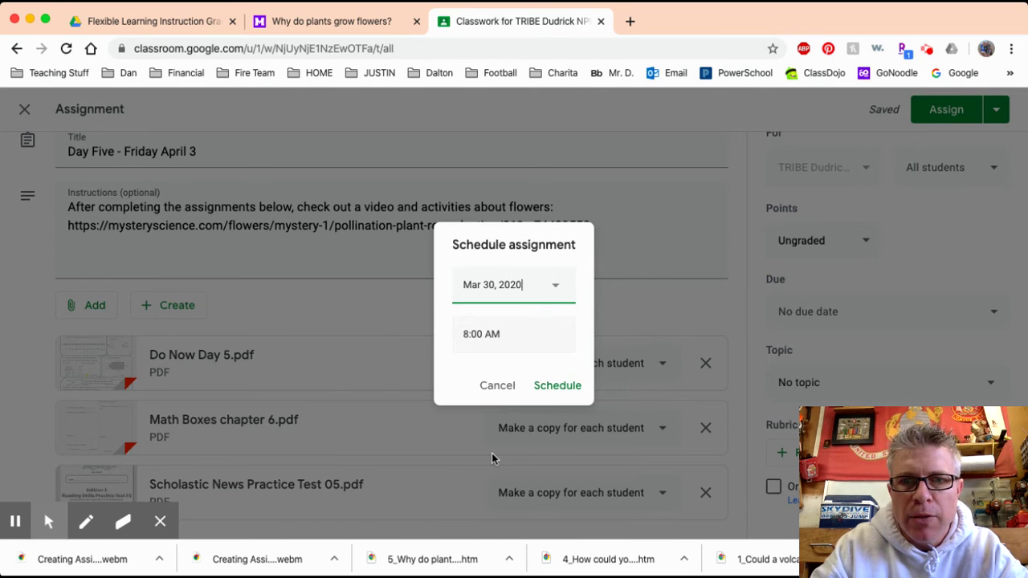
pyautogui.click(554, 389)
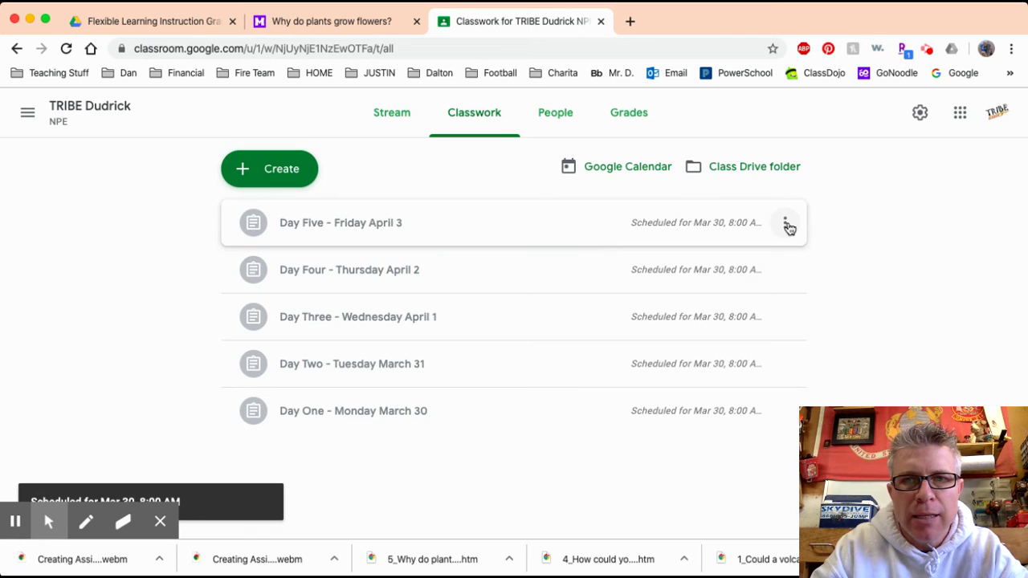
# Reopen the Day Five assignment for editing and re-save it as scheduled
pyautogui.click(788, 227)
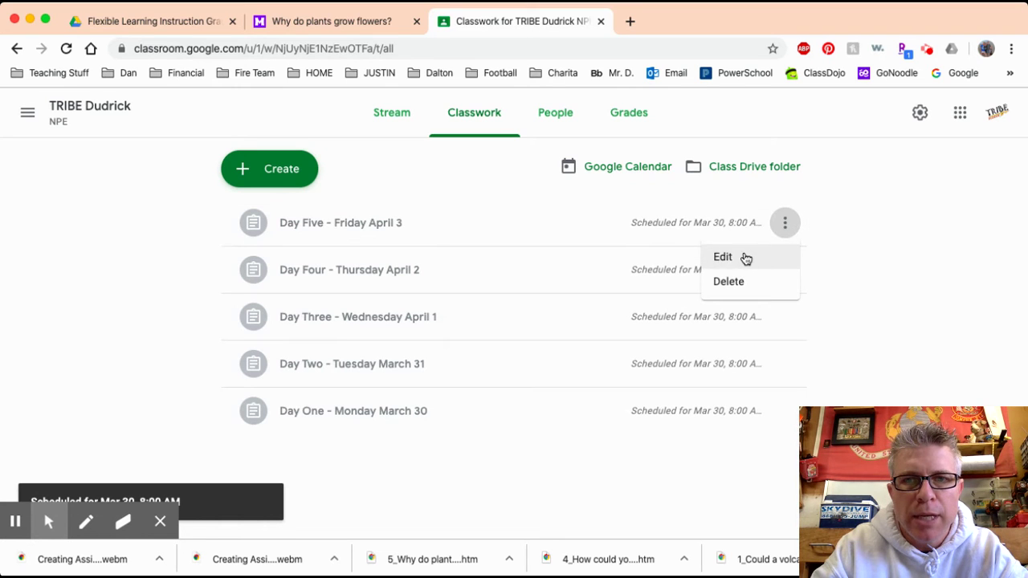
pyautogui.click(745, 257)
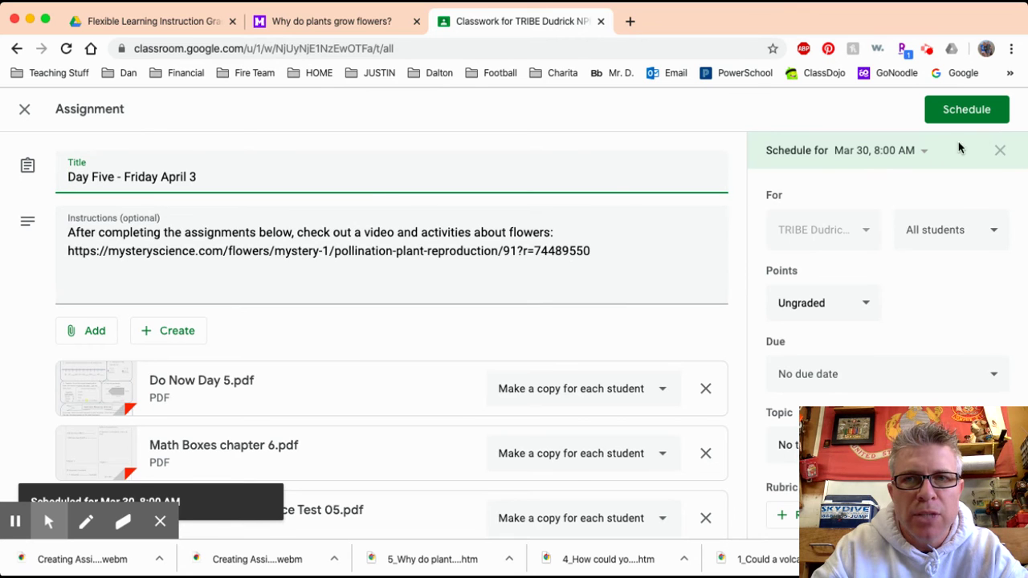
pyautogui.click(970, 110)
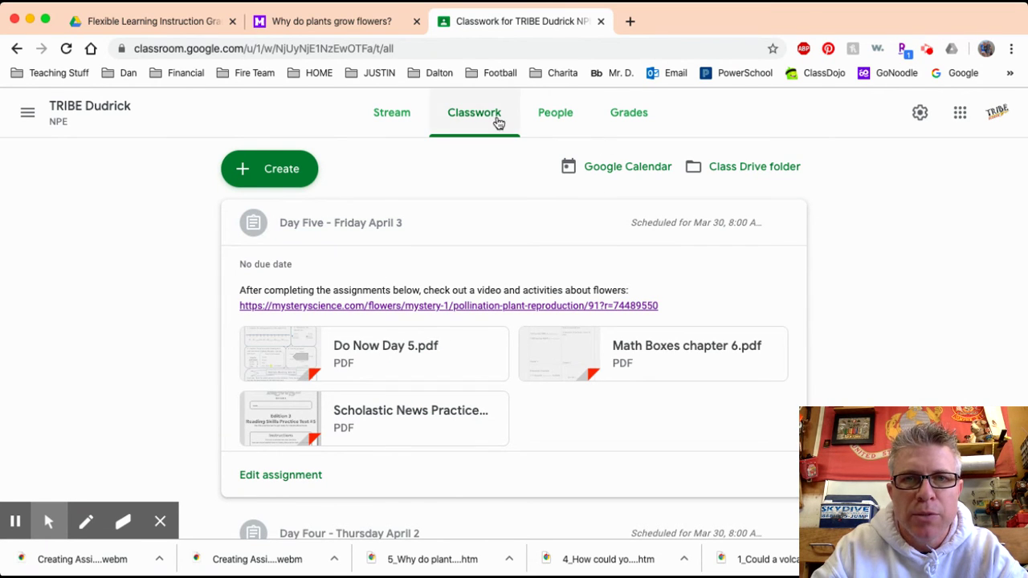
# Show the TRIBE Dudrick class stream and close the Drive calendar PDF preview
pyautogui.click(394, 117)
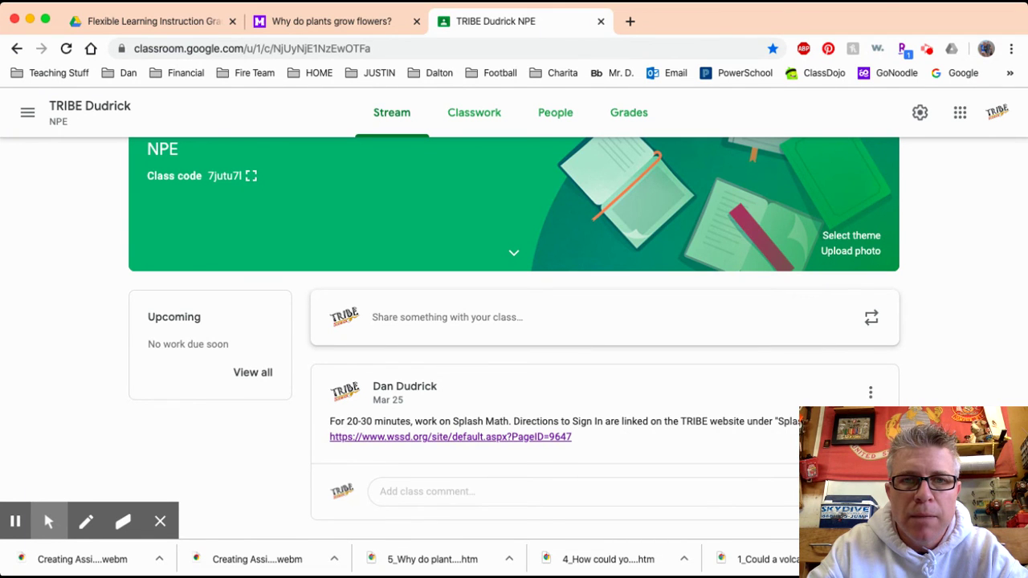
pyautogui.click(162, 24)
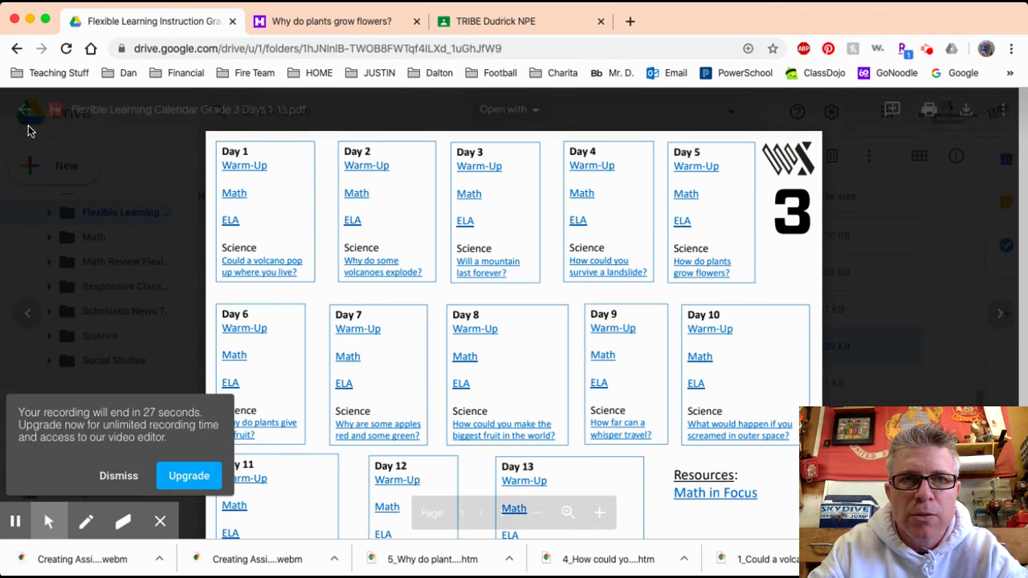
pyautogui.click(24, 112)
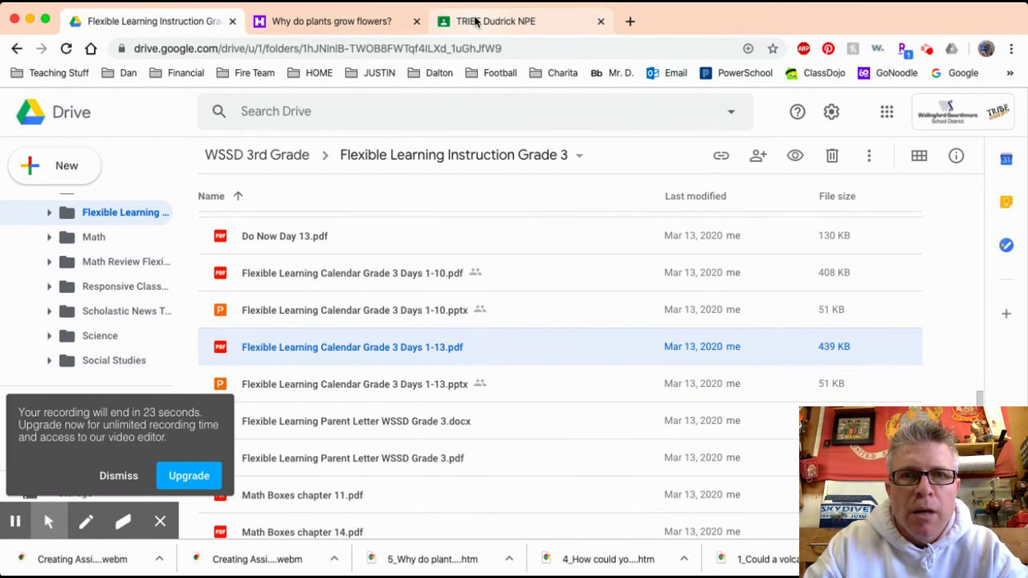
pyautogui.click(446, 21)
# Open the WSSD Elementary Online 2020 class from the class list and scroll its stream
pyautogui.click(28, 112)
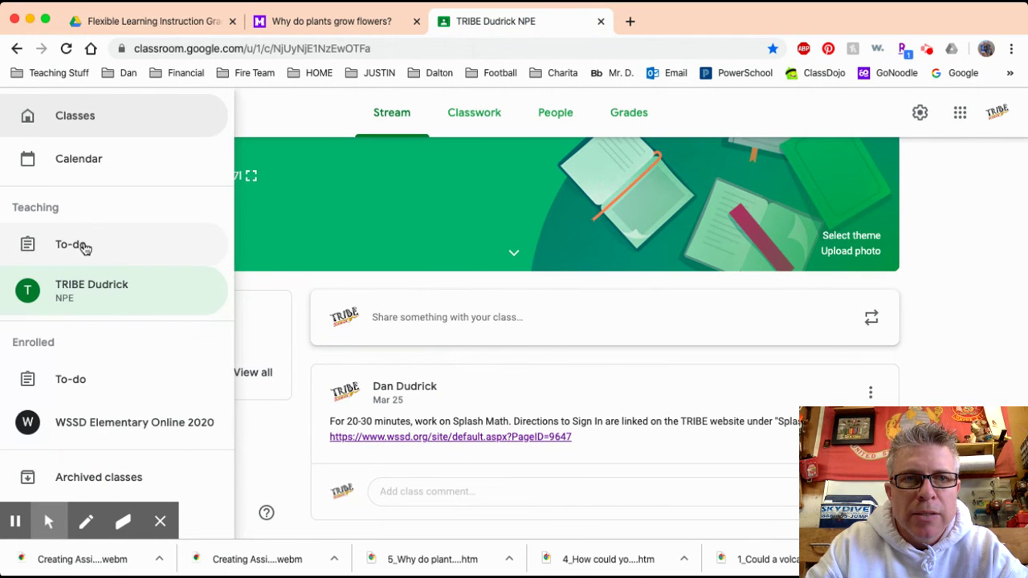
pyautogui.click(83, 118)
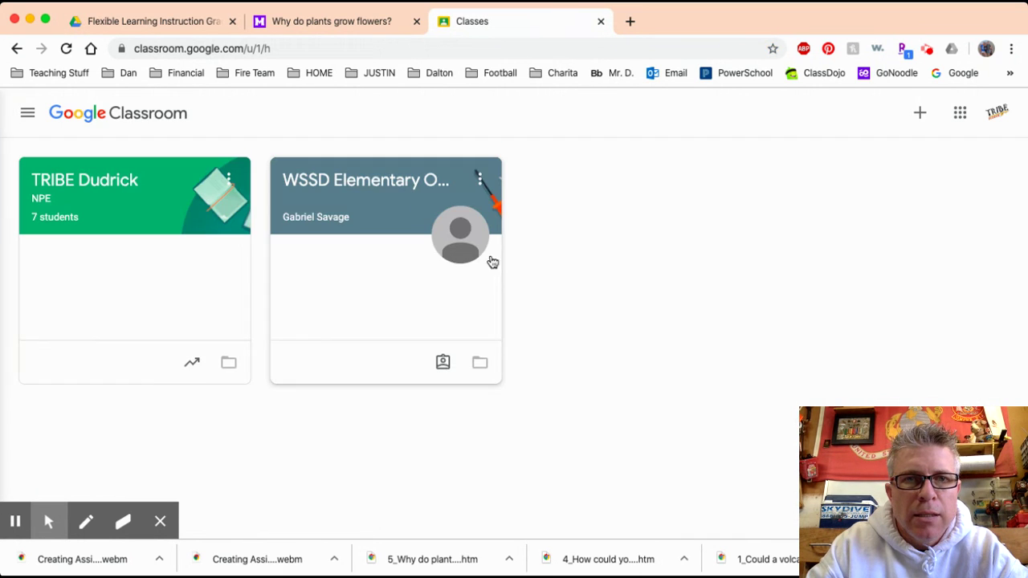
pyautogui.click(353, 185)
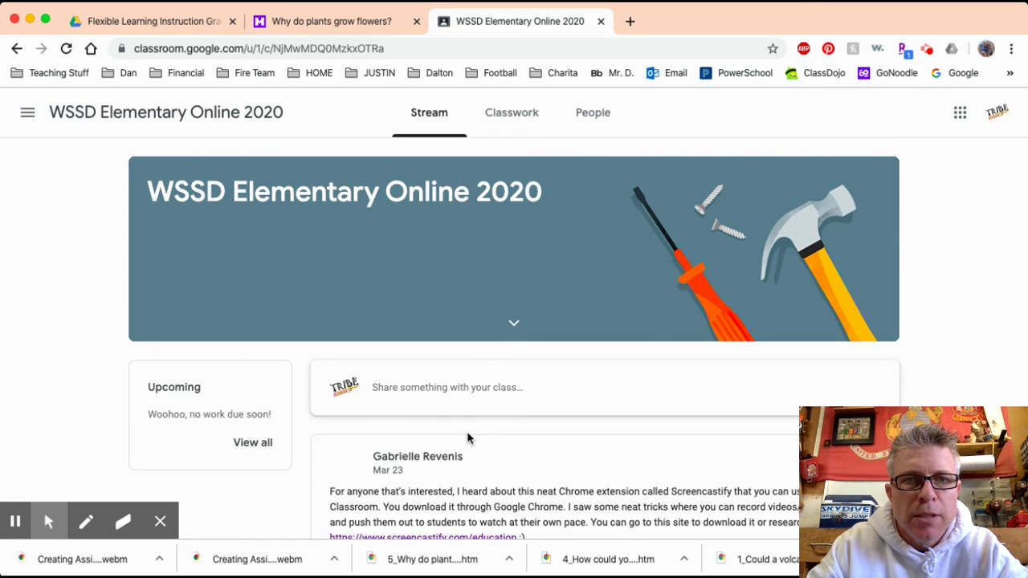
pyautogui.scroll(-3, 470, 438)
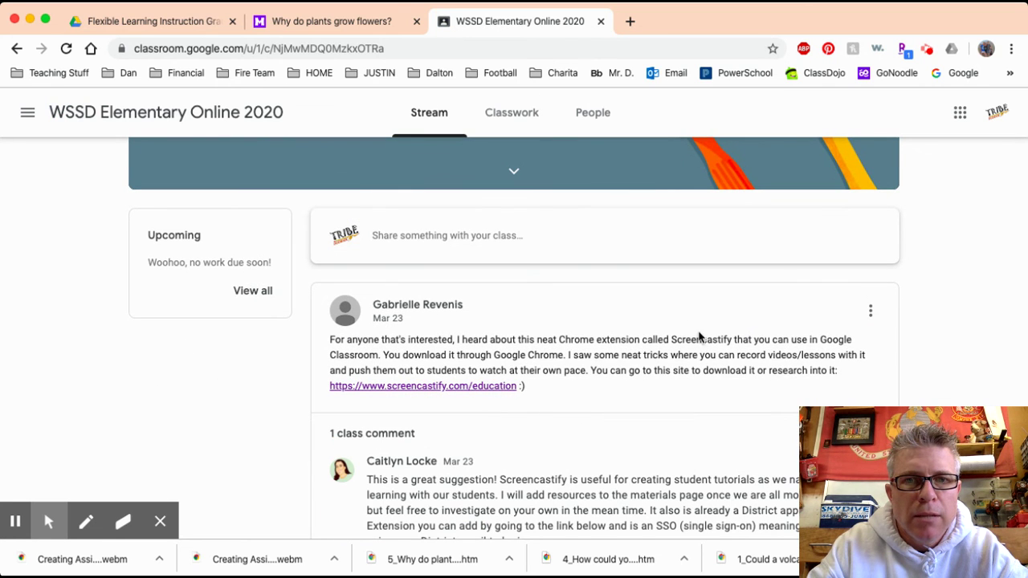